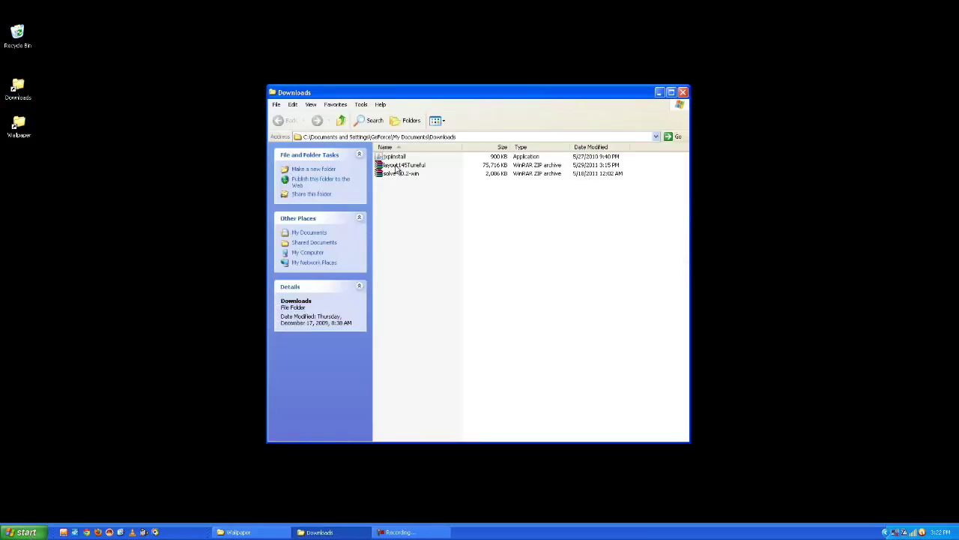
Step: Extract layout145Tuneful.zip with WinRAR and select the new layout145Tuneful folder
{"action": "right_click", "coordinate": [405, 166]}
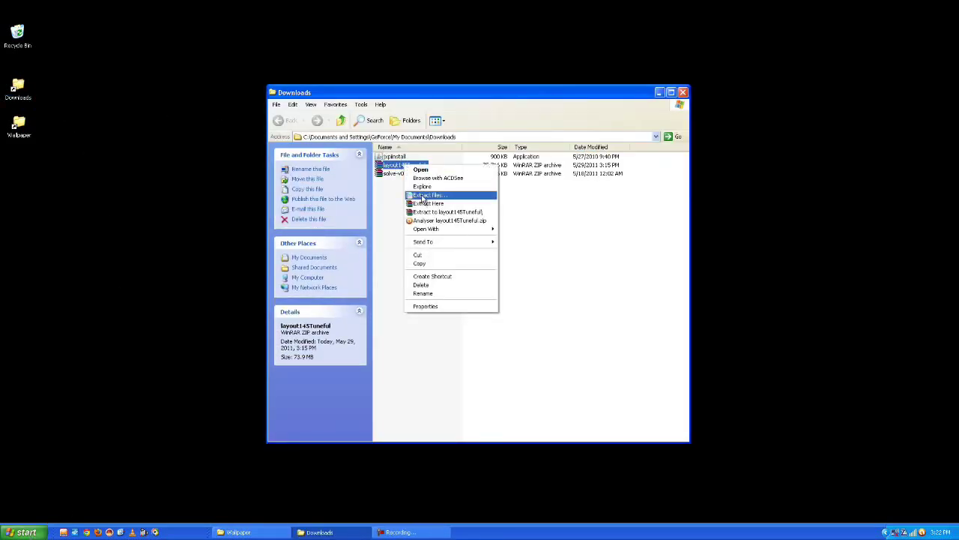
{"action": "left_click", "coordinate": [425, 195]}
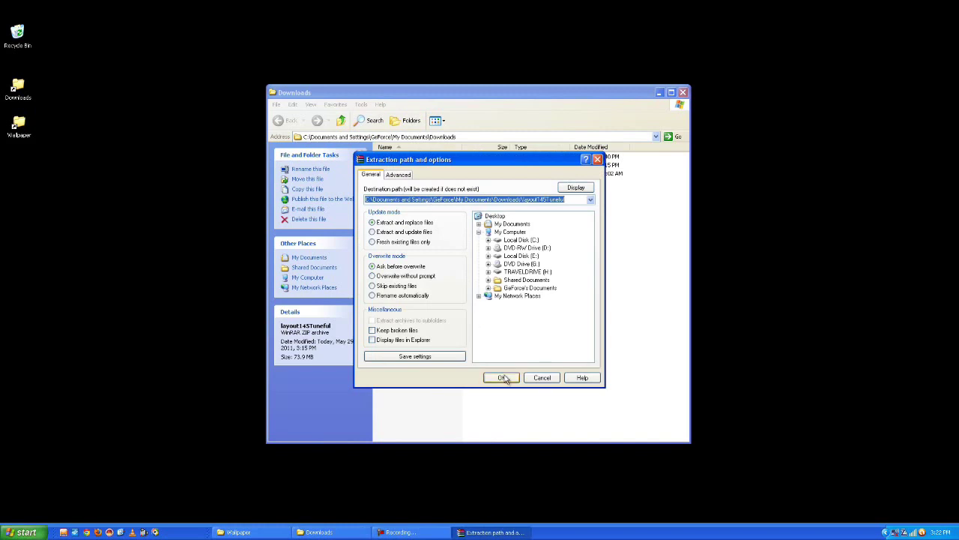
{"action": "left_click", "coordinate": [502, 377]}
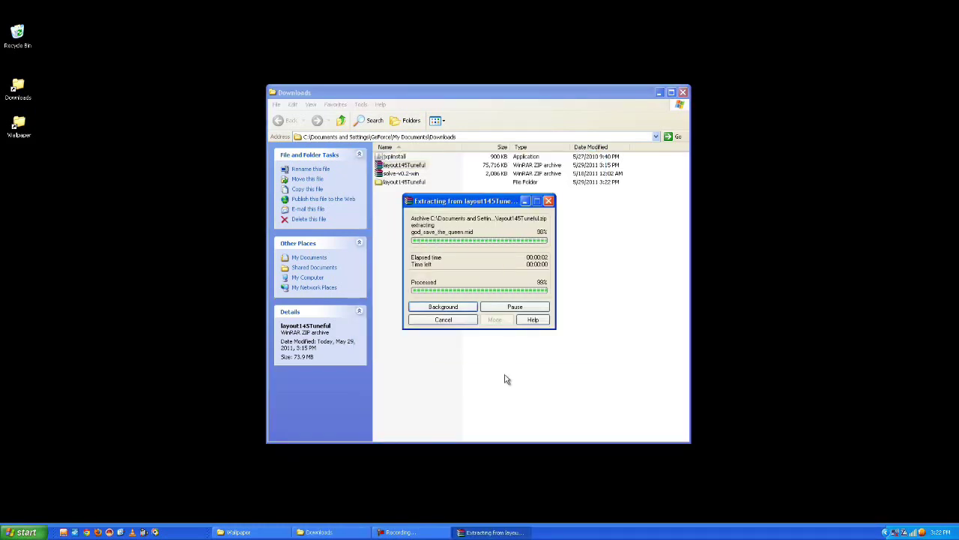
{"action": "left_click", "coordinate": [382, 185]}
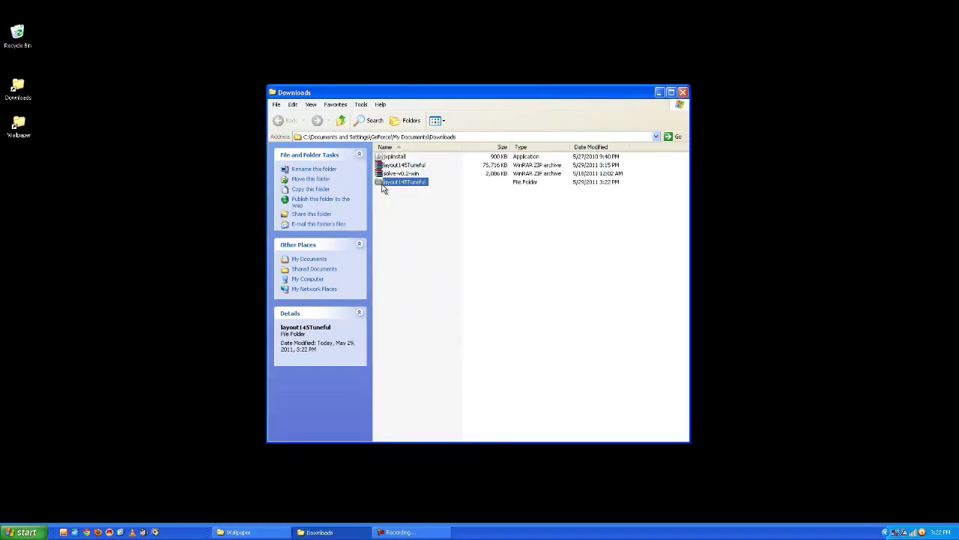
Step: Move WallPaper145CMS from the inner layout145Tuneful folder into the desktop Wallpaper folder
{"action": "double_click", "coordinate": [382, 186]}
{"action": "double_click", "coordinate": [383, 161]}
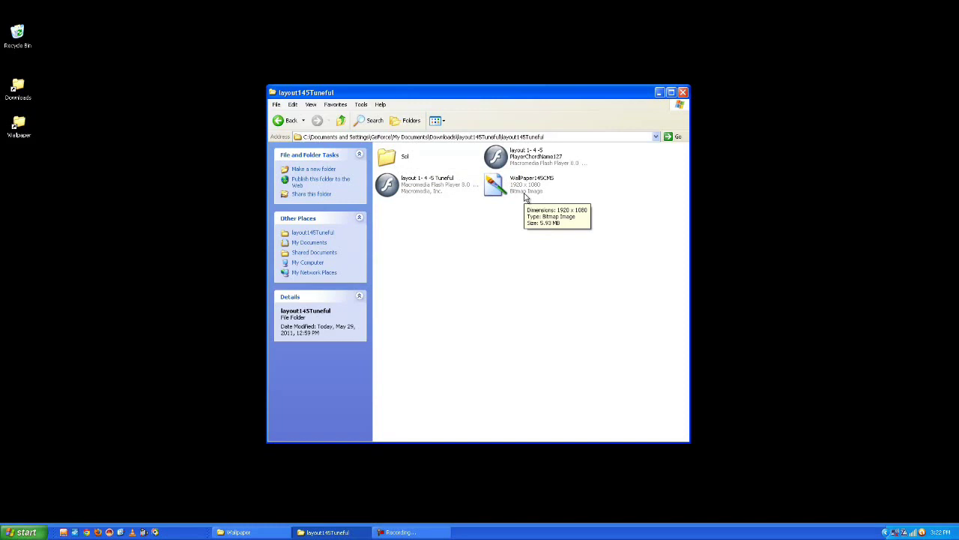
{"action": "double_click", "coordinate": [18, 127]}
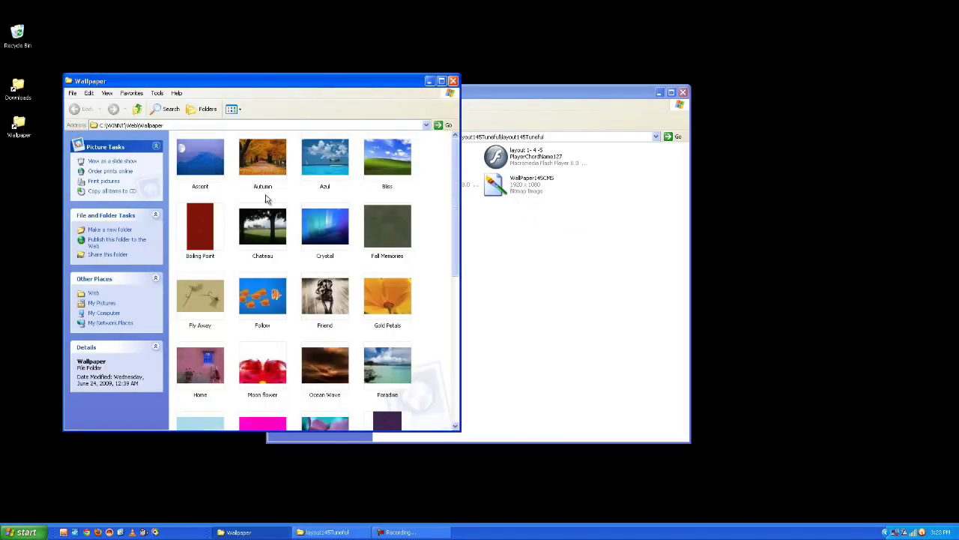
{"action": "left_click", "coordinate": [533, 186]}
{"action": "left_click_drag", "start_coordinate": [532, 186], "coordinate": [435, 205]}
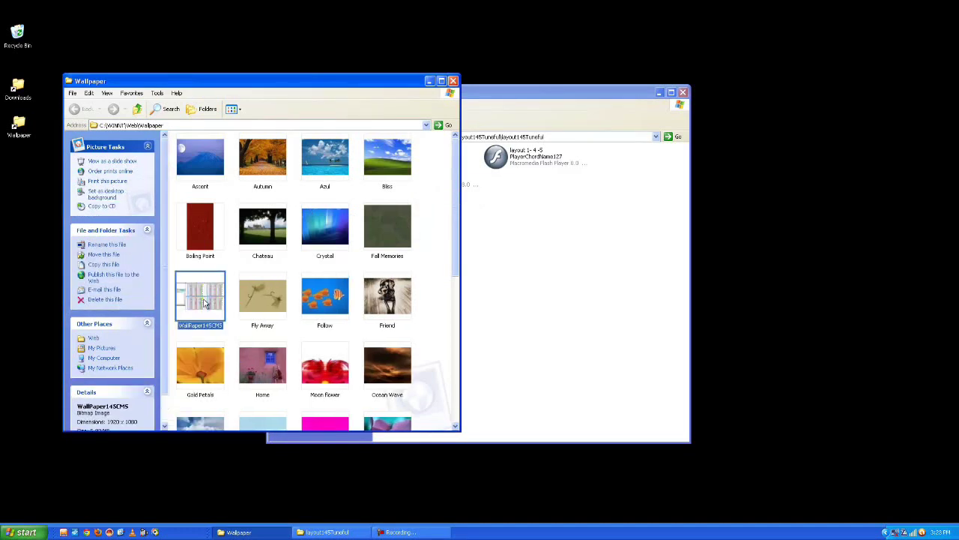
{"action": "left_click", "coordinate": [453, 82]}
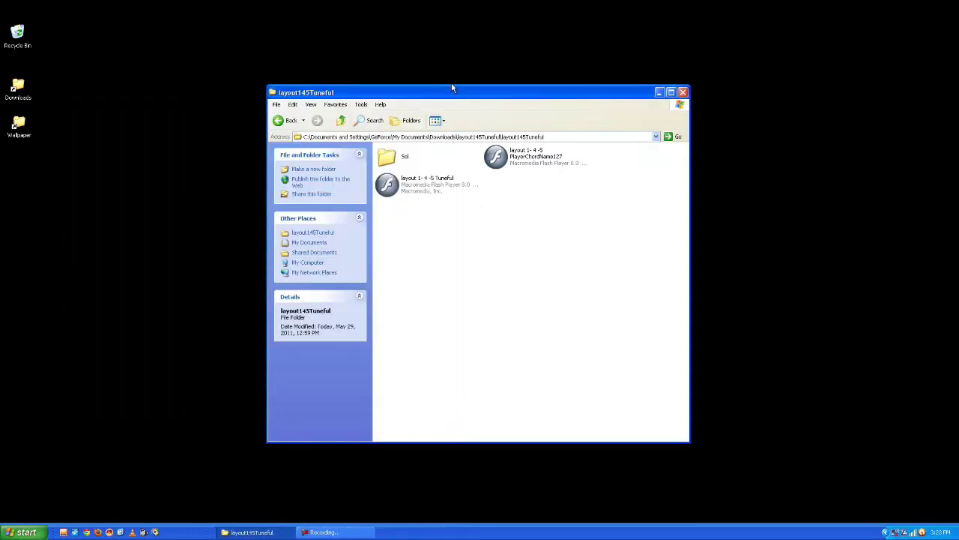
Step: Choose WallPaper145CMS as the desktop background in Display Properties and apply it
{"action": "left_click", "coordinate": [660, 92]}
{"action": "right_click", "coordinate": [395, 181]}
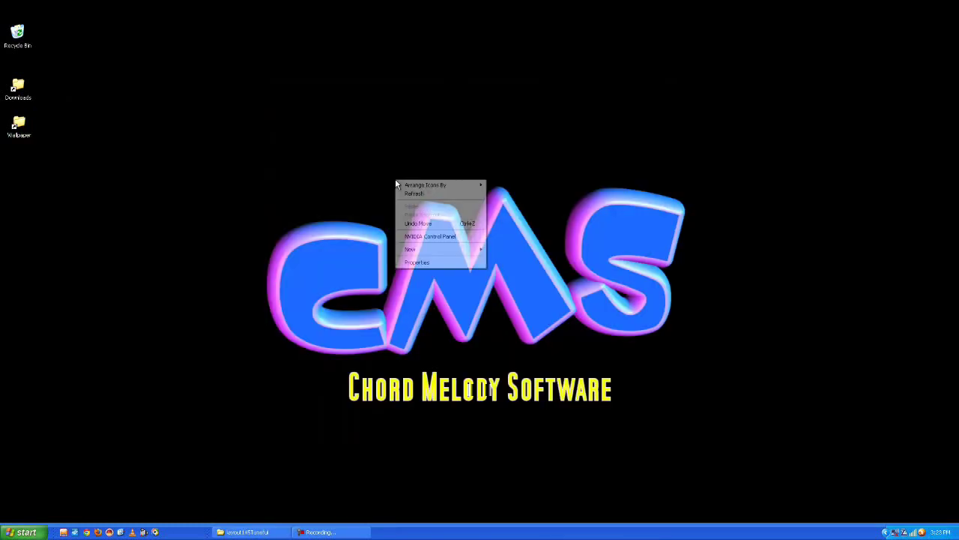
{"action": "left_click", "coordinate": [411, 263]}
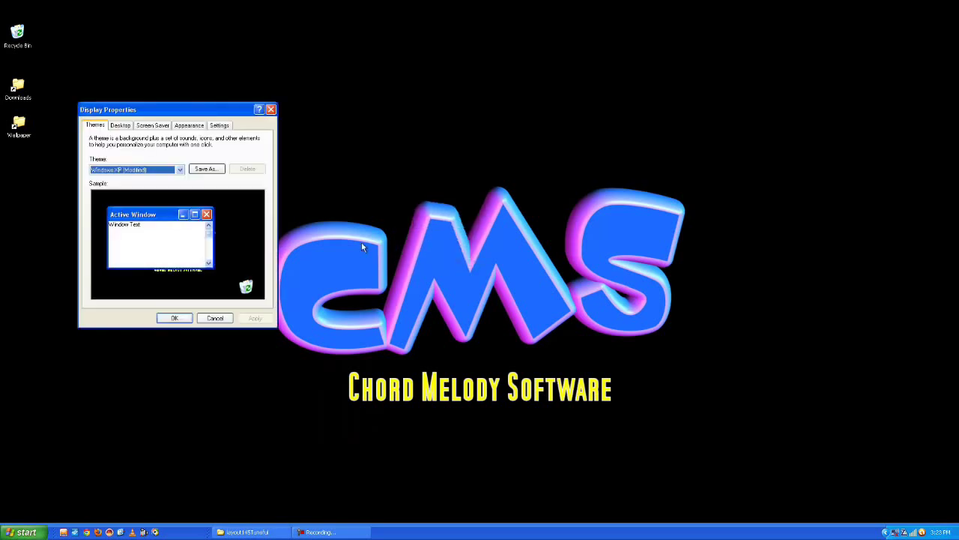
{"action": "left_click", "coordinate": [120, 125]}
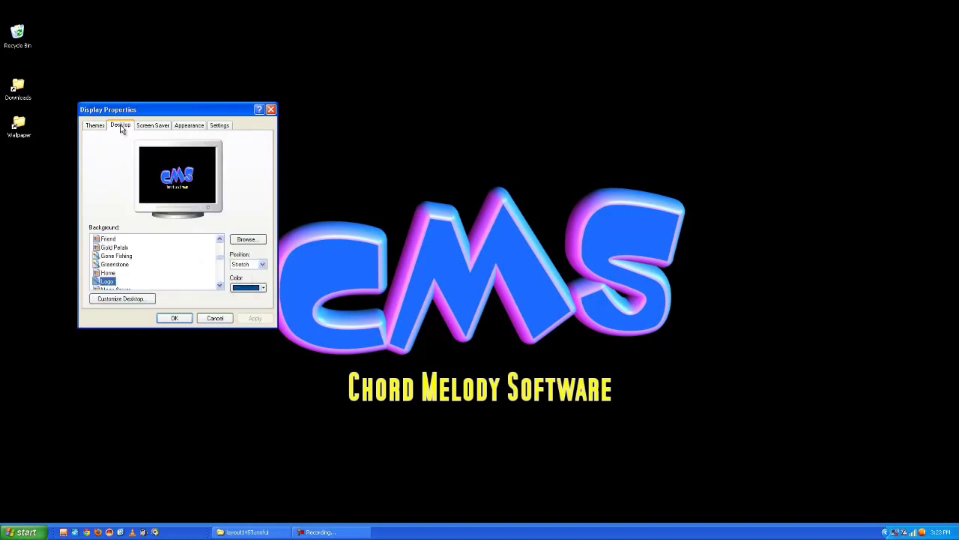
{"action": "left_click_drag", "start_coordinate": [219, 287], "coordinate": [219, 287]}
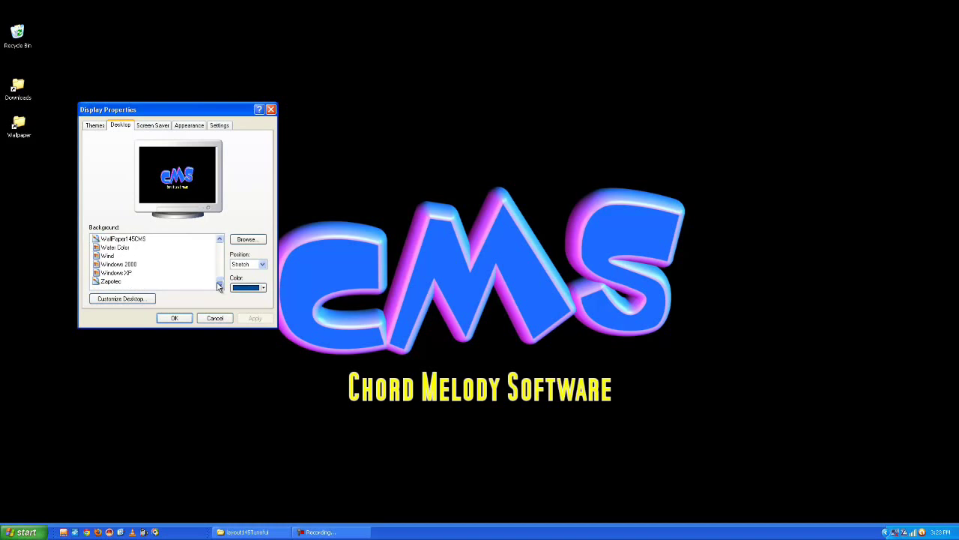
{"action": "left_click", "coordinate": [123, 239]}
{"action": "left_click", "coordinate": [256, 319]}
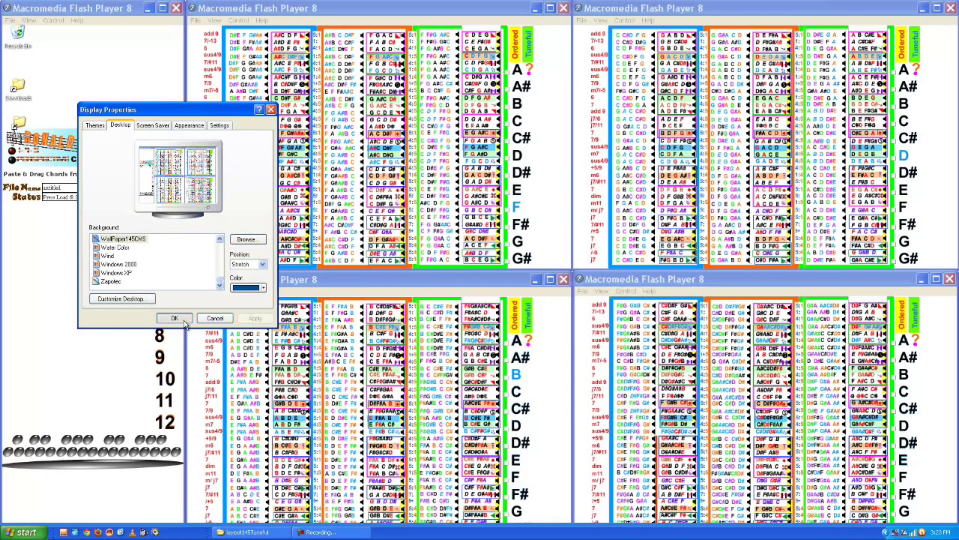
Step: Close Display Properties and open Downloads > layout145Tuneful > layout145Tuneful
{"action": "left_click", "coordinate": [174, 317]}
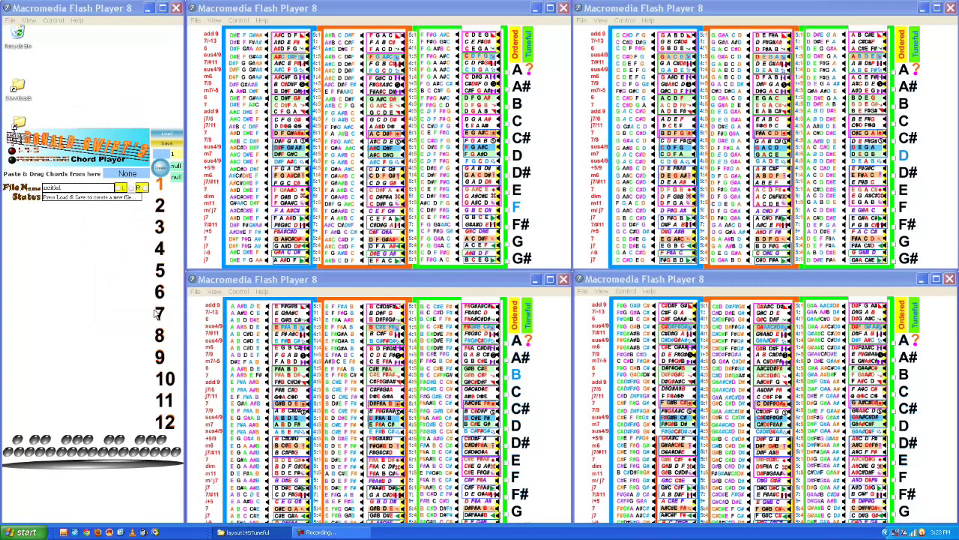
{"action": "double_click", "coordinate": [18, 88]}
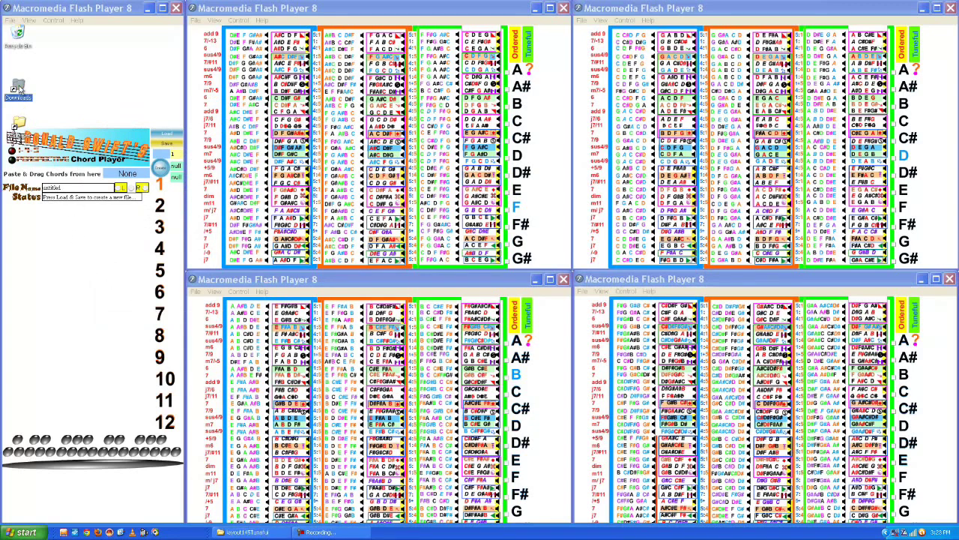
{"action": "left_click", "coordinate": [404, 172]}
{"action": "double_click", "coordinate": [397, 176]}
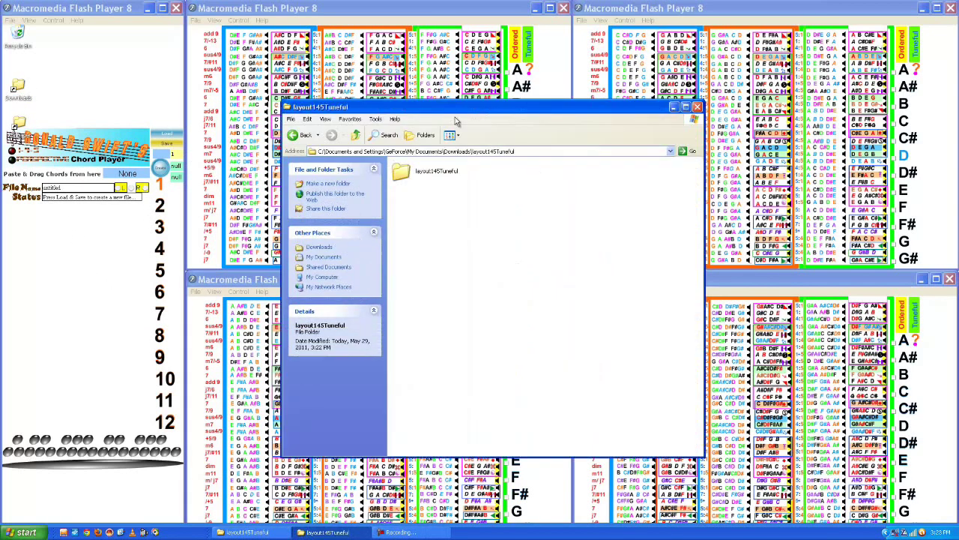
{"action": "left_click", "coordinate": [497, 175]}
{"action": "double_click", "coordinate": [497, 175]}
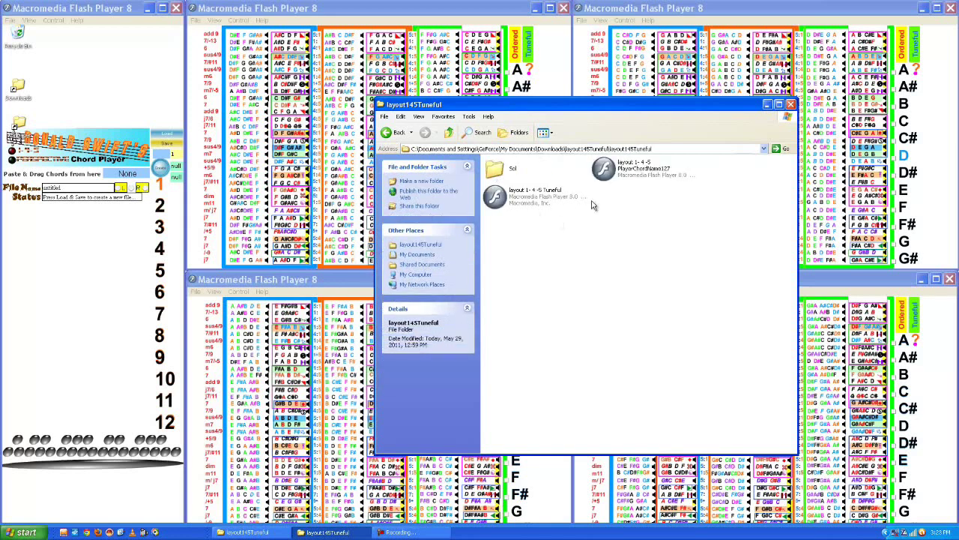
Step: Drag the PlayerChordName127 and layout 1-4-5 Tuneful Flash files onto the desktop
{"action": "left_click", "coordinate": [627, 170]}
{"action": "left_click_drag", "start_coordinate": [627, 171], "coordinate": [25, 203]}
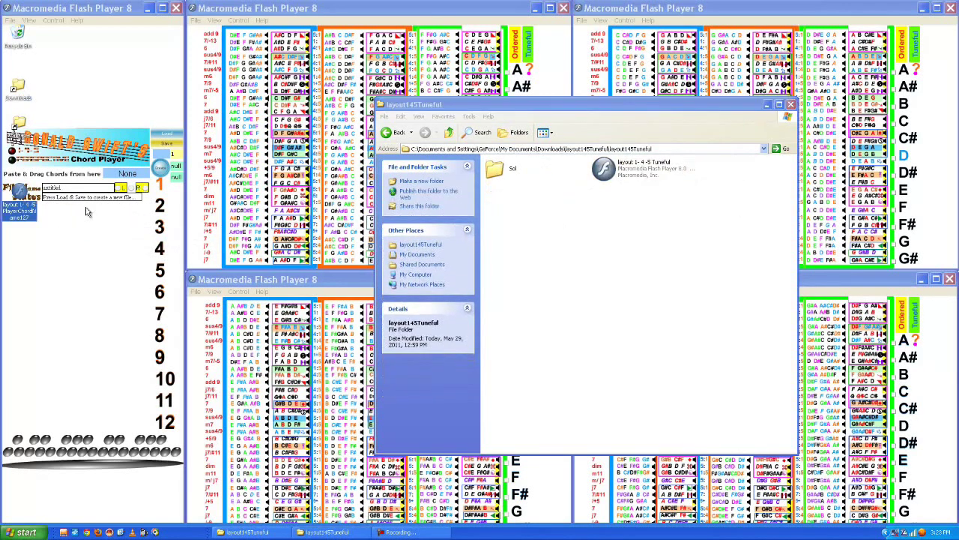
{"action": "left_click", "coordinate": [640, 176]}
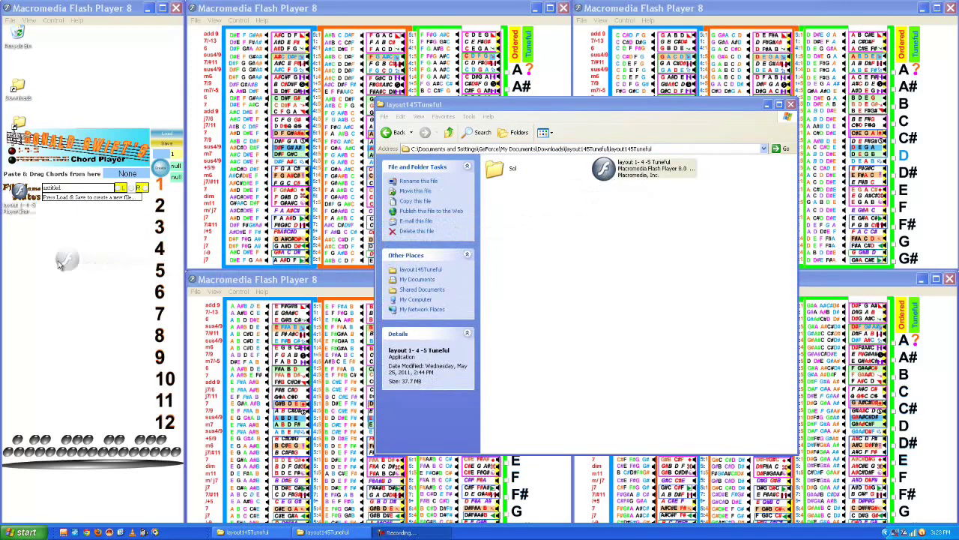
{"action": "left_click_drag", "start_coordinate": [107, 261], "coordinate": [104, 261]}
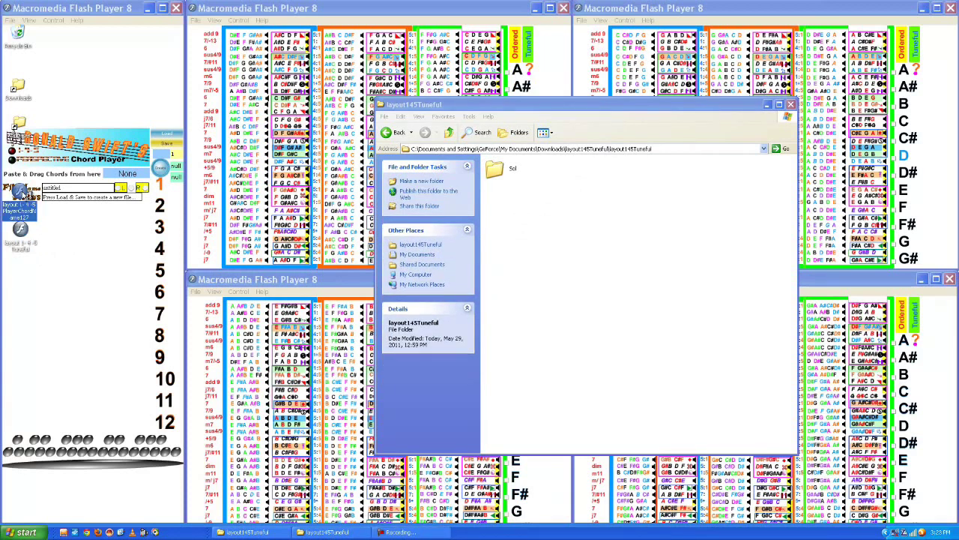
Step: Launch PlayerChordName127 from its desktop icon and save its data
{"action": "double_click", "coordinate": [24, 193]}
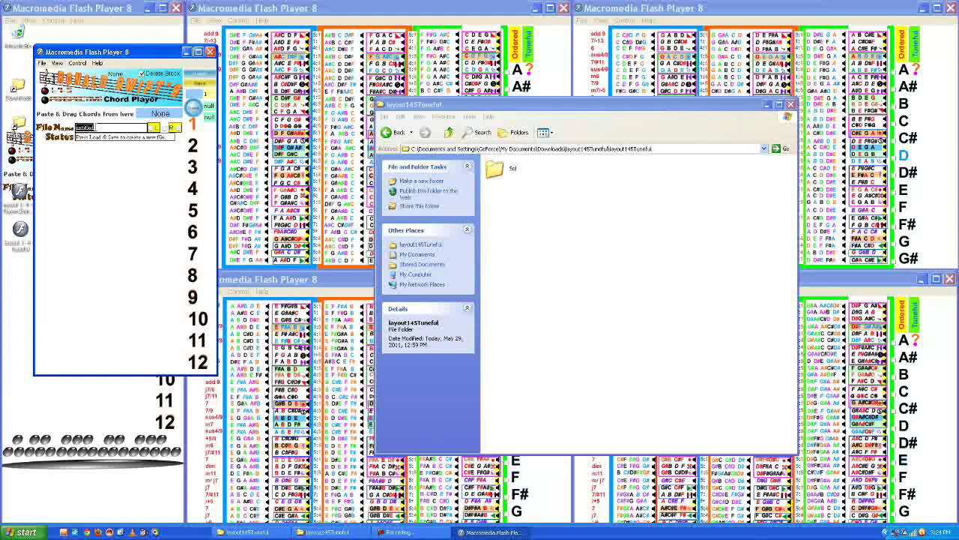
{"action": "left_click", "coordinate": [196, 80]}
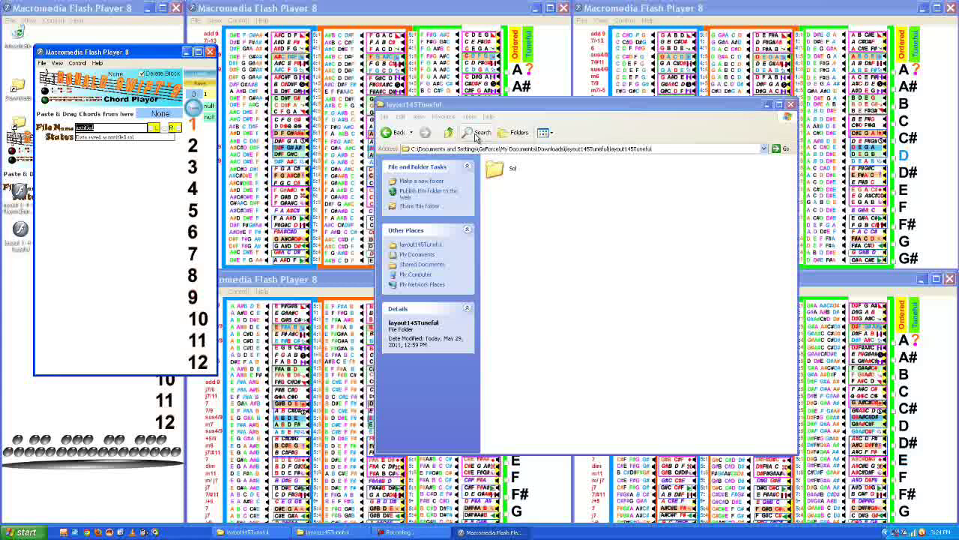
Step: Search all files and folders on Local Disk (C:) for *.sol
{"action": "left_click", "coordinate": [475, 133]}
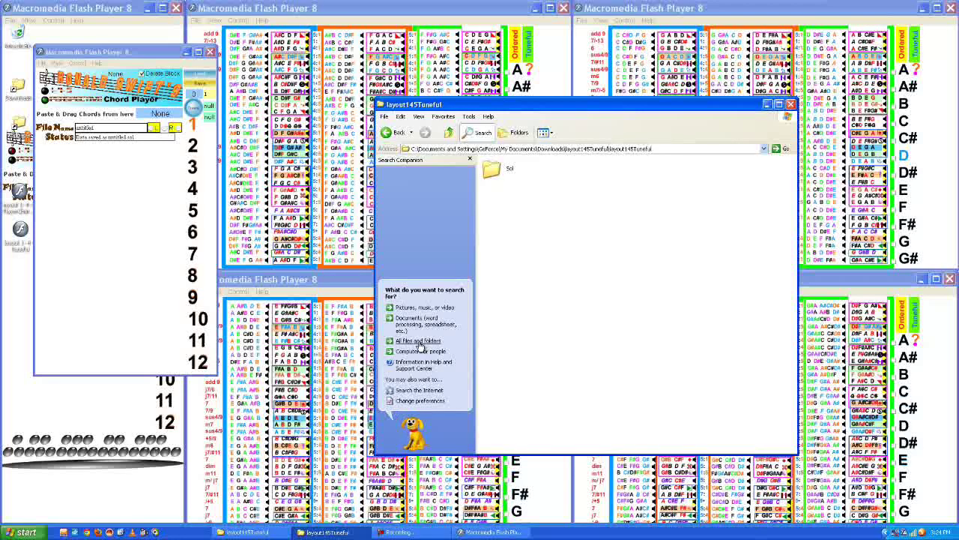
{"action": "left_click", "coordinate": [419, 341]}
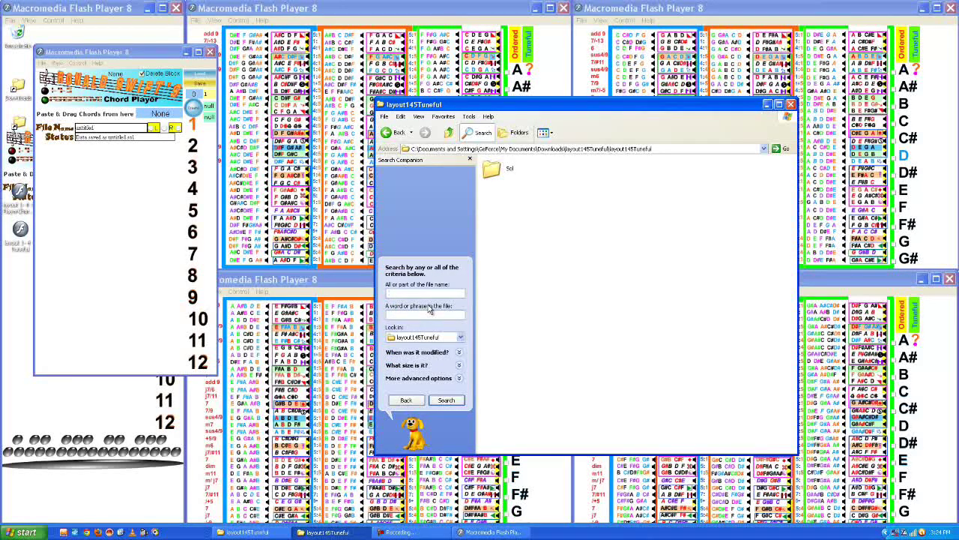
{"action": "type", "text": "*"}
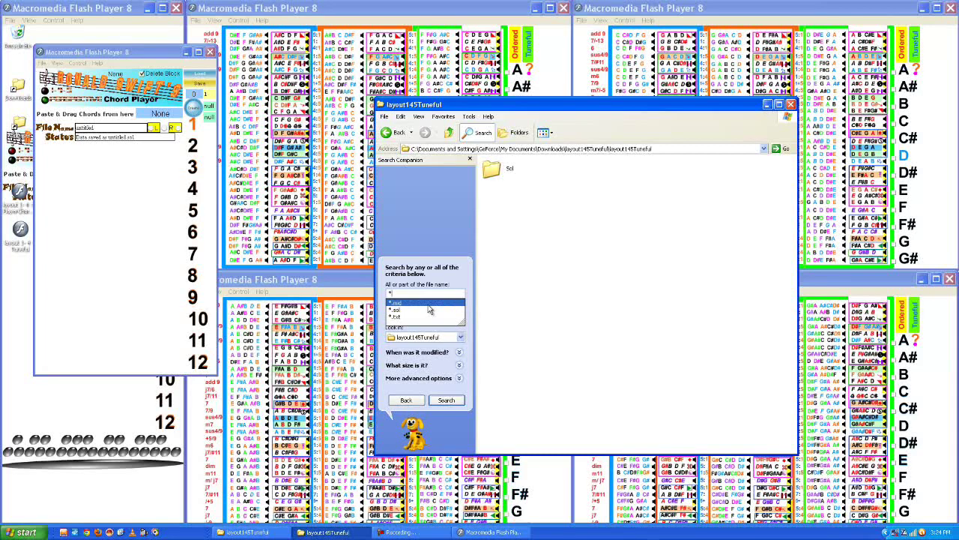
{"action": "left_click", "coordinate": [399, 310]}
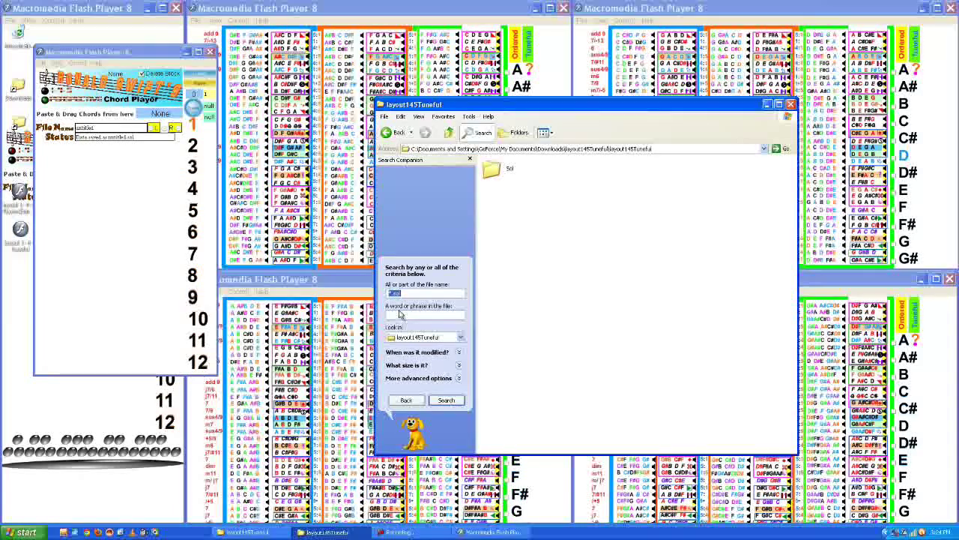
{"action": "left_click", "coordinate": [463, 338]}
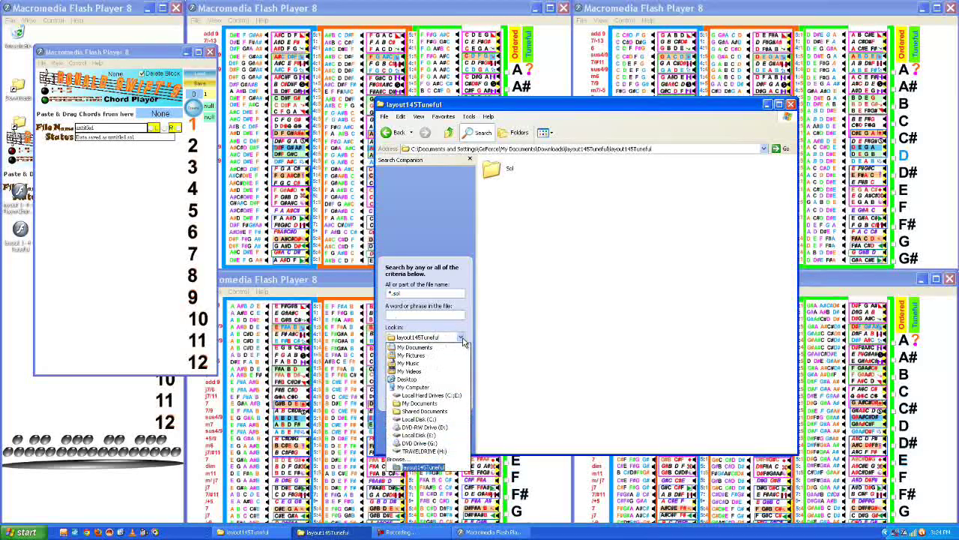
{"action": "left_click", "coordinate": [412, 424]}
{"action": "left_click", "coordinate": [448, 401]}
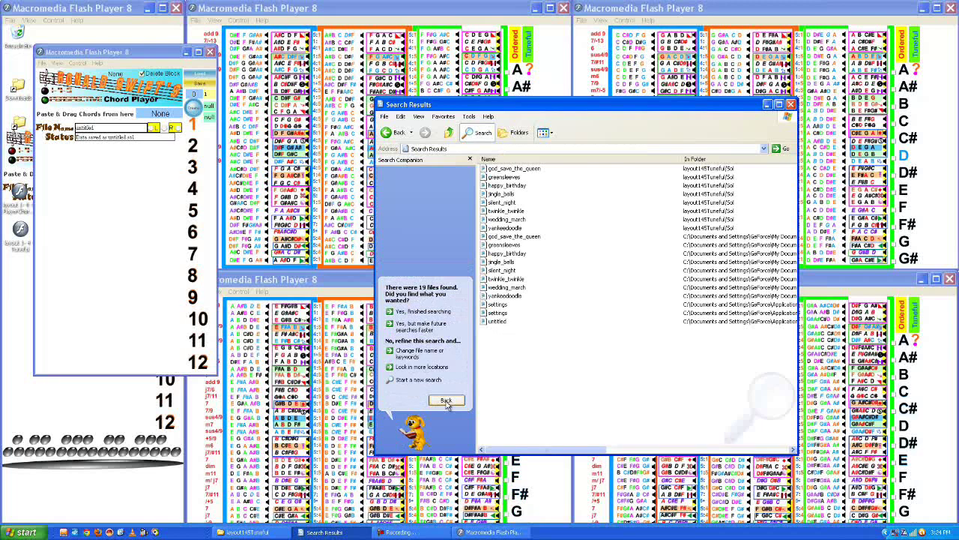
Step: Open the containing folder of the untitled .sol search result
{"action": "left_click", "coordinate": [498, 322]}
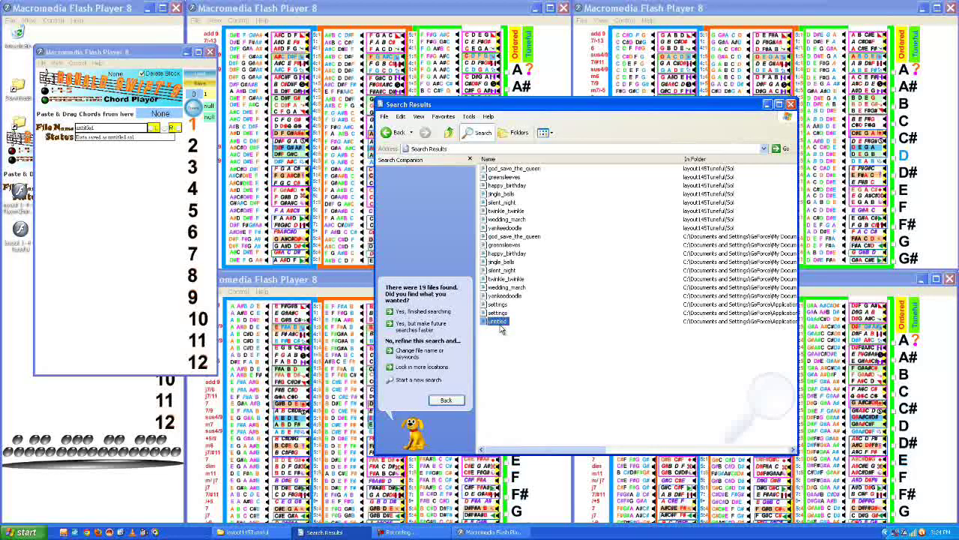
{"action": "right_click", "coordinate": [507, 324]}
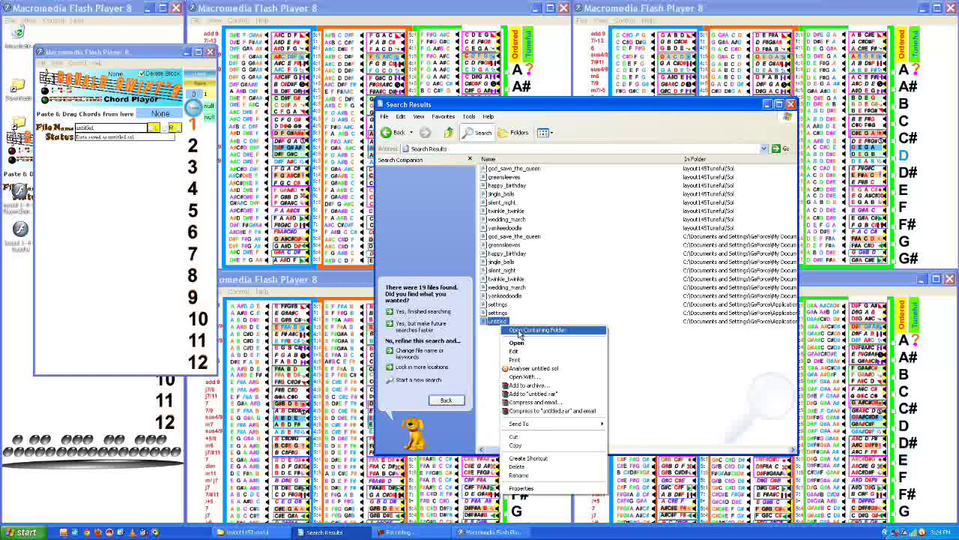
{"action": "left_click", "coordinate": [519, 331]}
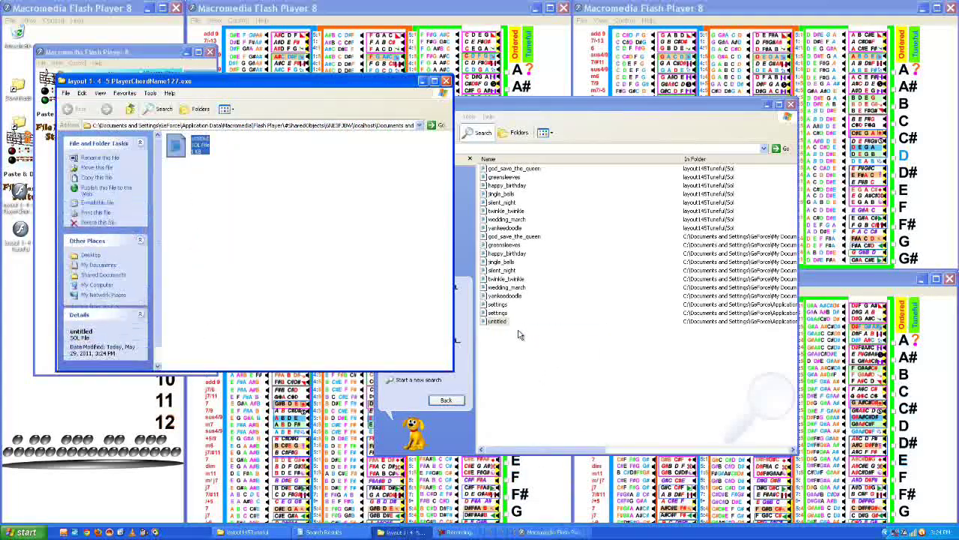
Step: Send the layout 1-4-5 PlayerChordName127.exe folder to the desktop as a shortcut, then open it
{"action": "left_click", "coordinate": [130, 110]}
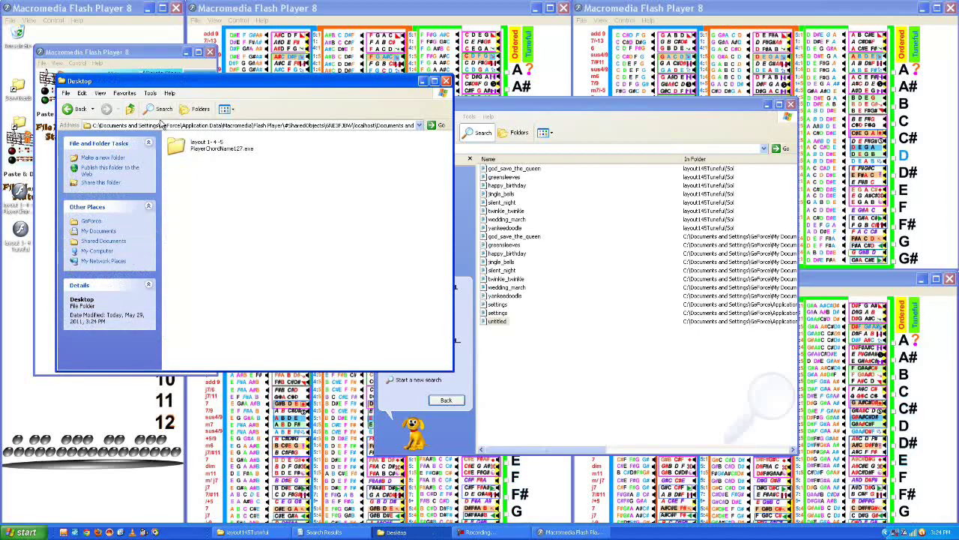
{"action": "left_click", "coordinate": [201, 148]}
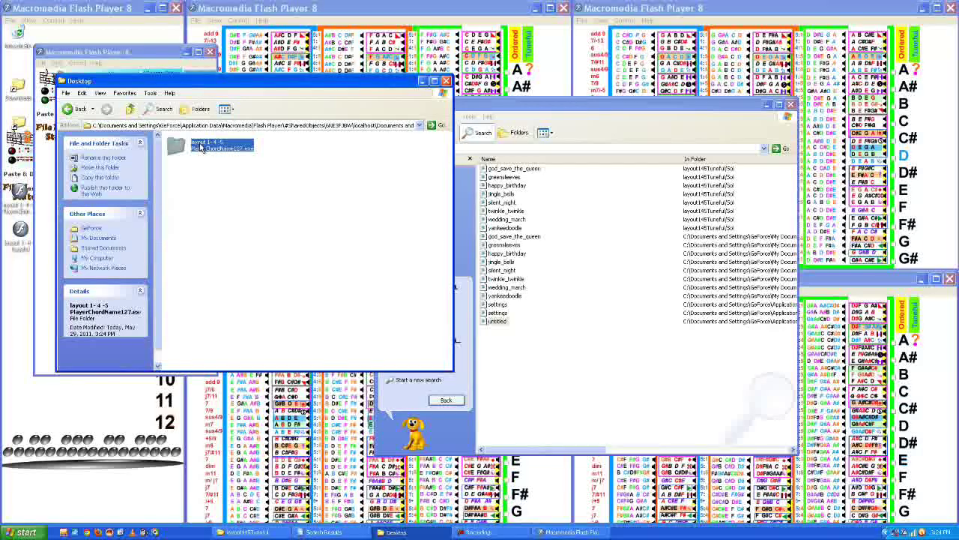
{"action": "right_click", "coordinate": [201, 149]}
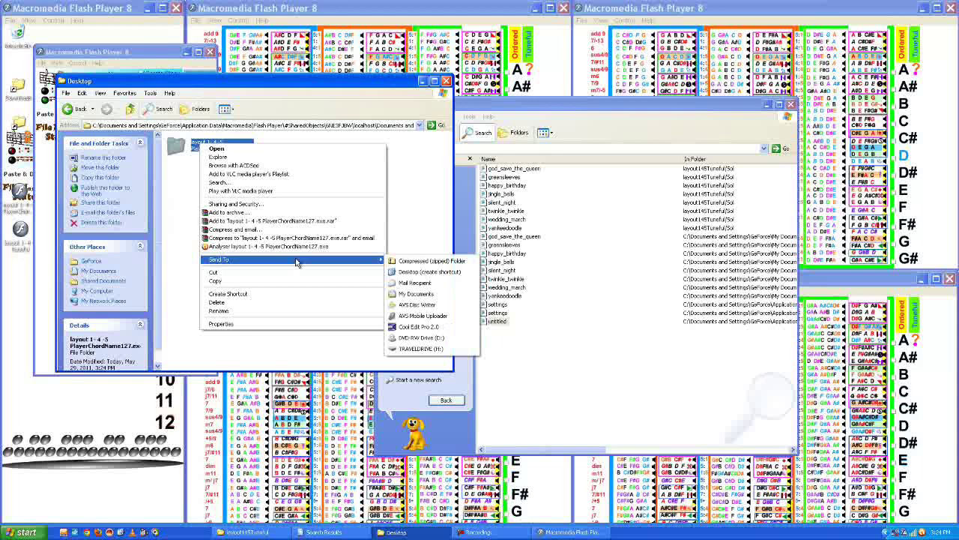
{"action": "mouse_move", "coordinate": [292, 259]}
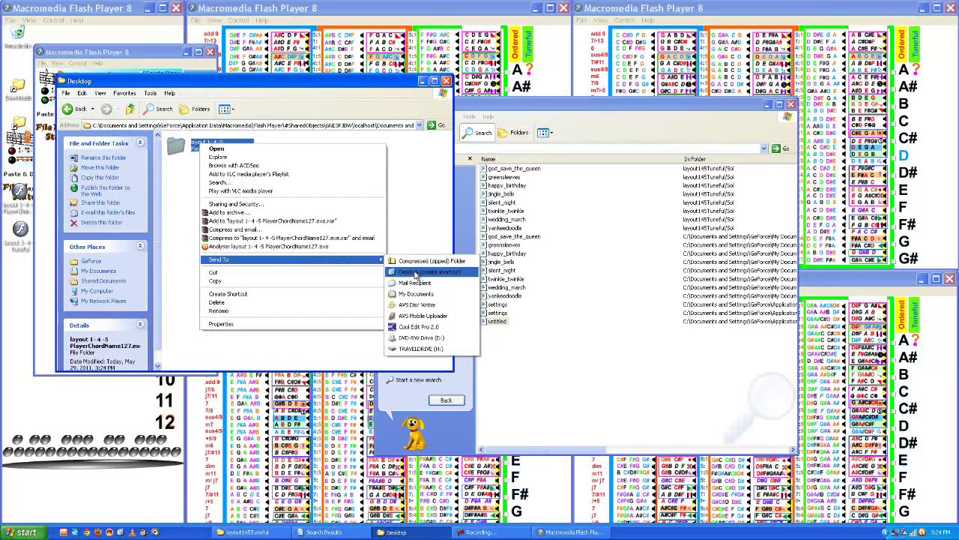
{"action": "left_click", "coordinate": [417, 272]}
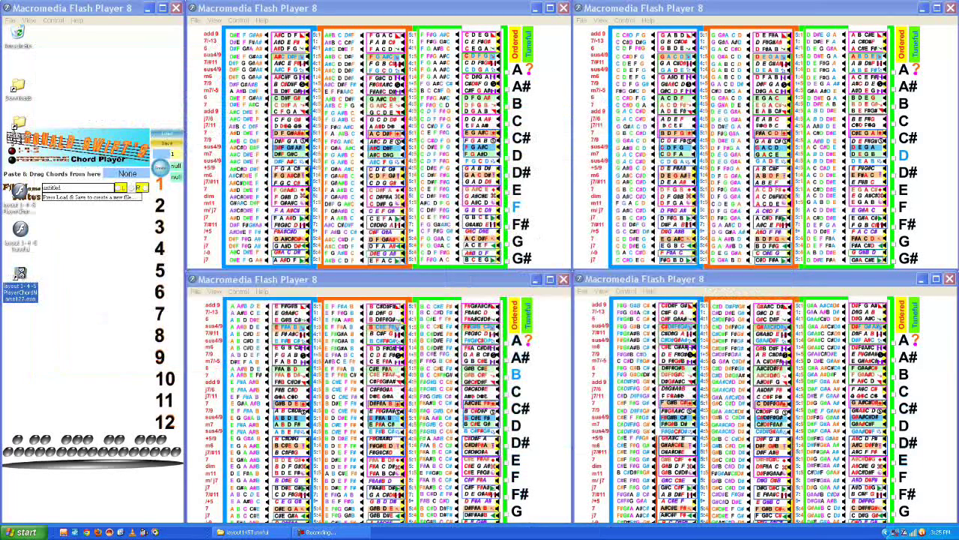
{"action": "key", "text": "Return"}
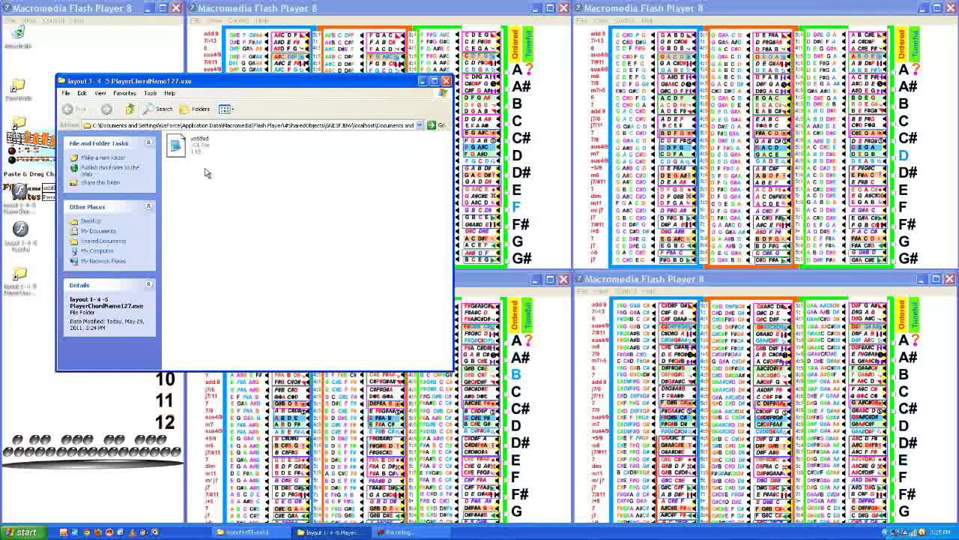
Step: Copy the eight SOL song files from Downloads > layout145Tuneful > layout145Tuneful > Sol
{"action": "double_click", "coordinate": [20, 88]}
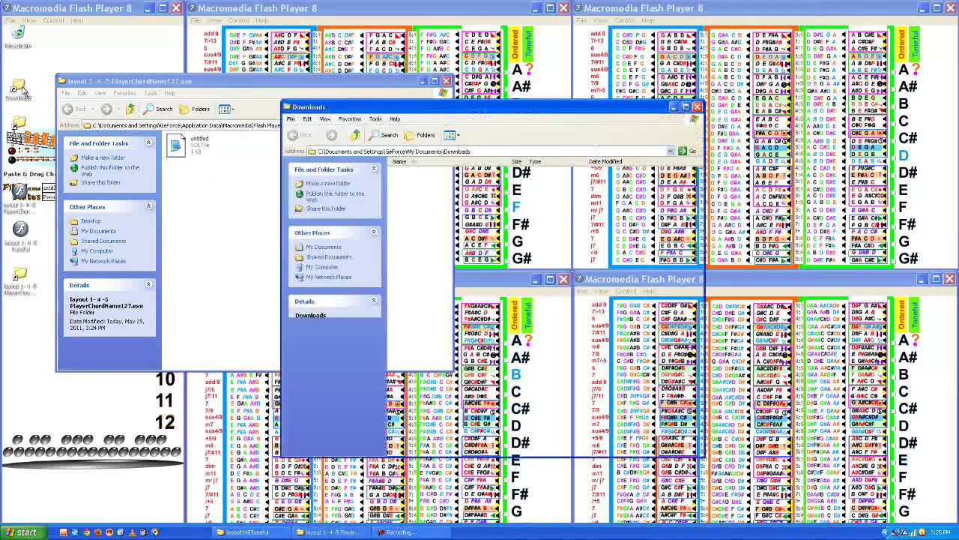
{"action": "left_click", "coordinate": [394, 171]}
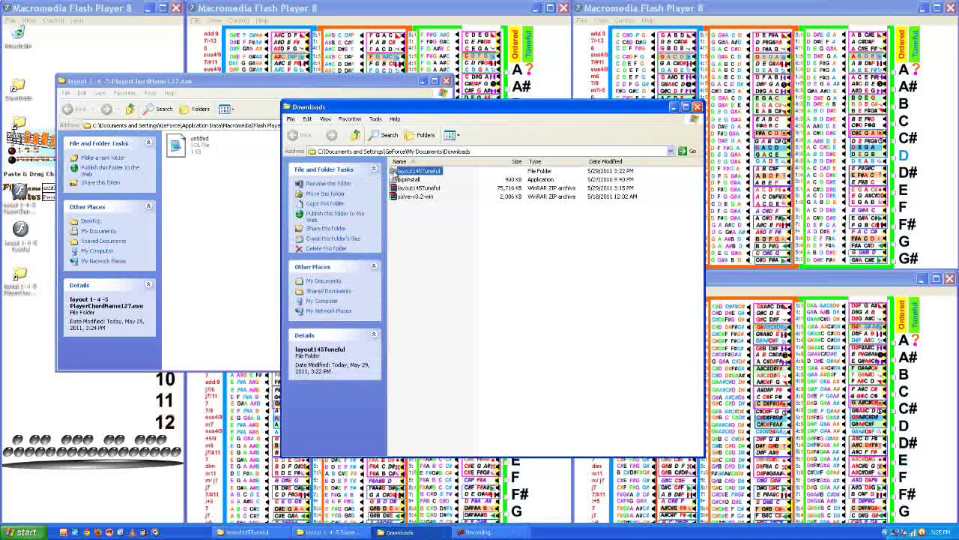
{"action": "double_click", "coordinate": [395, 173]}
{"action": "double_click", "coordinate": [403, 173]}
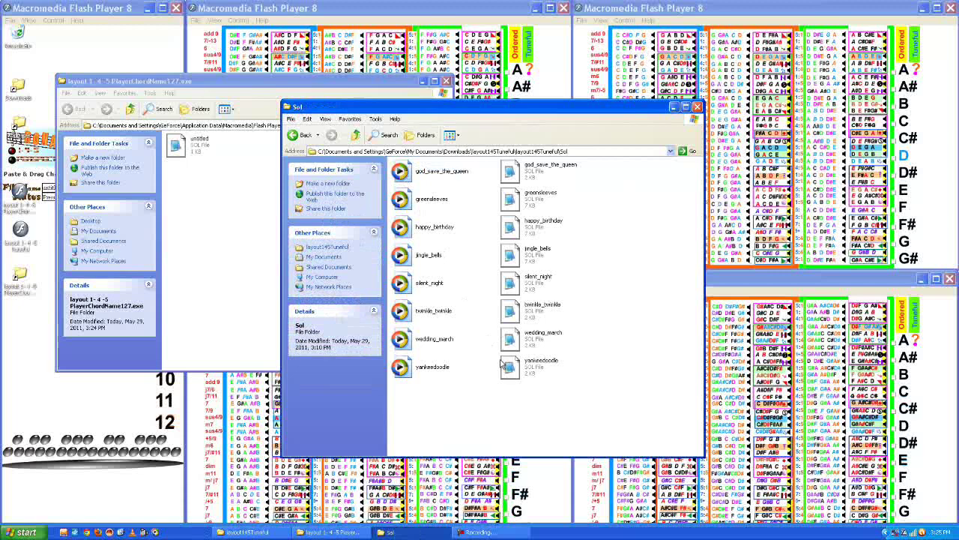
{"action": "left_click_drag", "start_coordinate": [514, 405], "coordinate": [512, 175]}
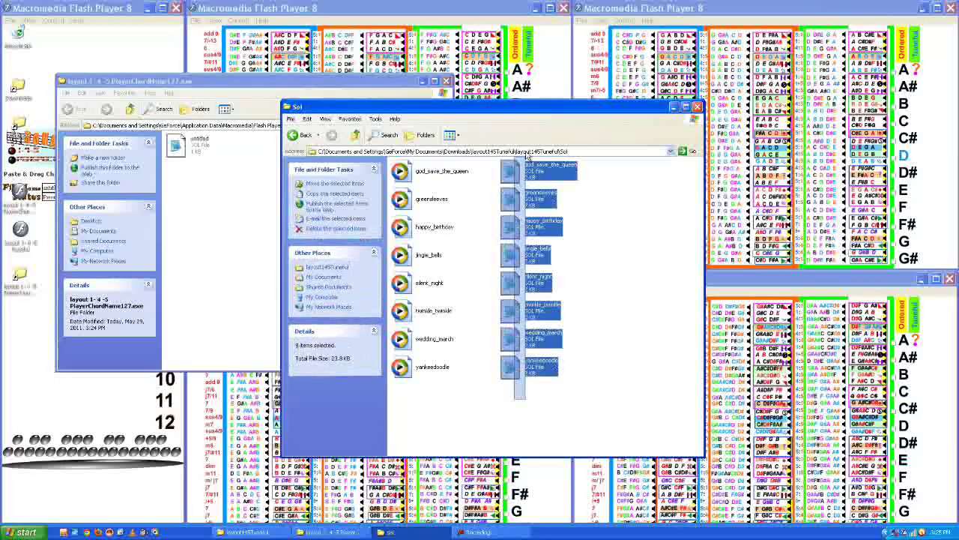
{"action": "right_click", "coordinate": [513, 175]}
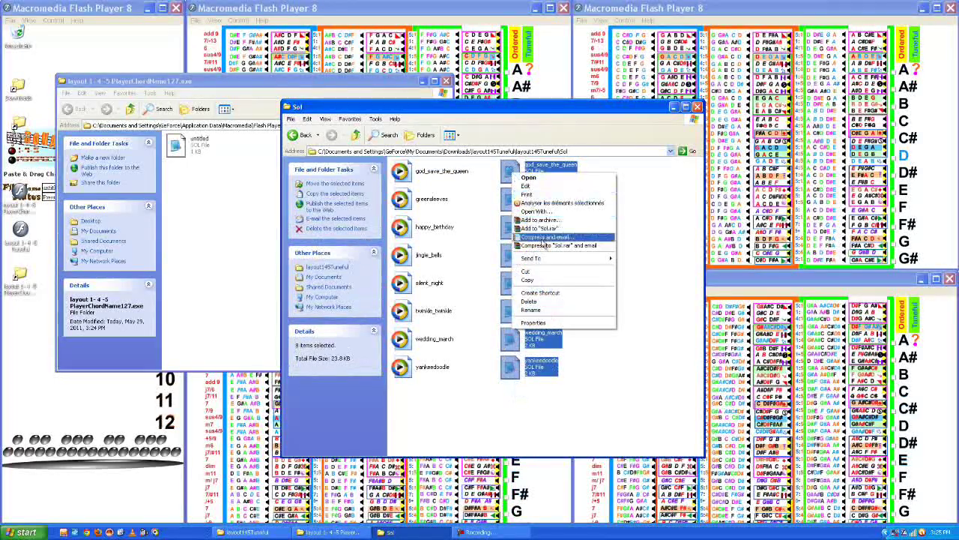
{"action": "left_click", "coordinate": [534, 282]}
Step: Paste the eight SOL files into the layout folder and delete the untitled file
{"action": "left_click", "coordinate": [223, 204]}
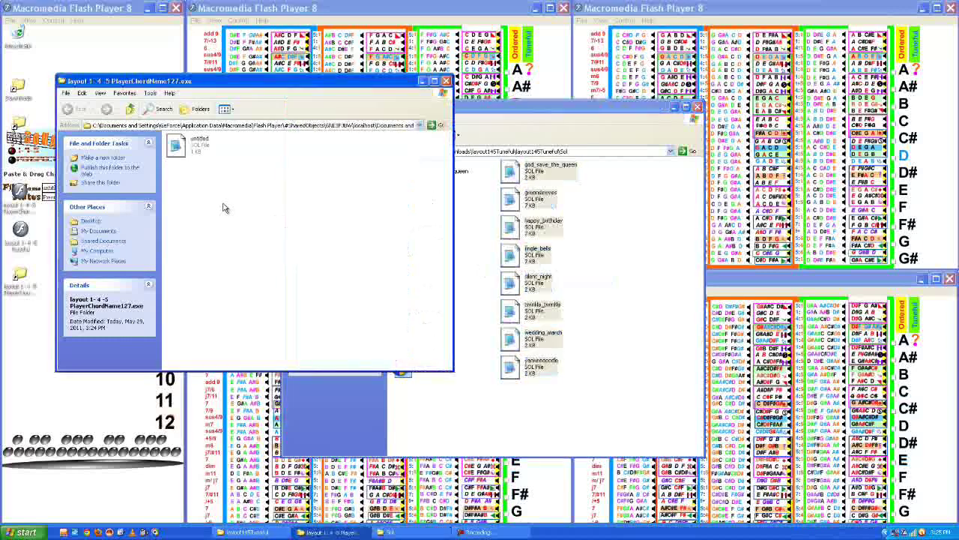
{"action": "right_click", "coordinate": [224, 204]}
{"action": "left_click", "coordinate": [244, 257]}
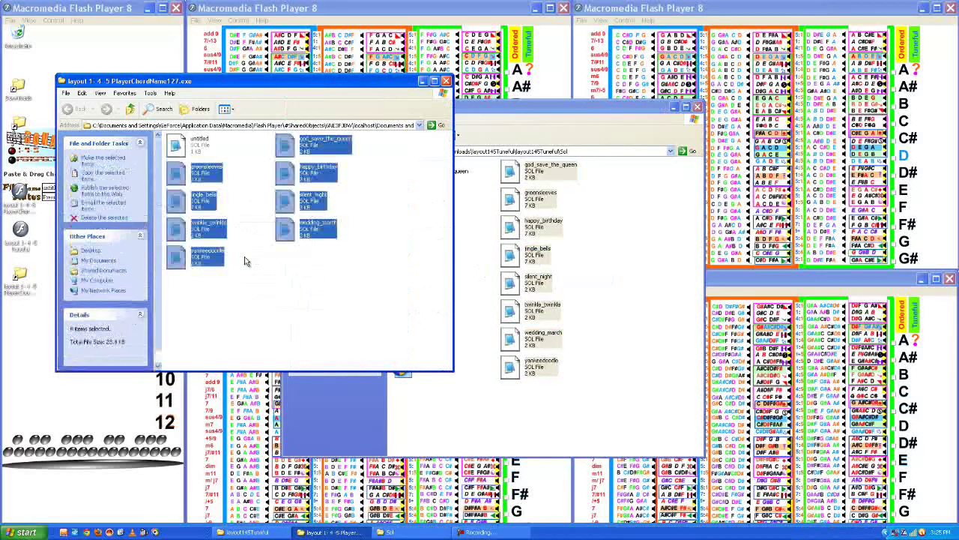
{"action": "left_click", "coordinate": [193, 152]}
{"action": "right_click", "coordinate": [193, 152]}
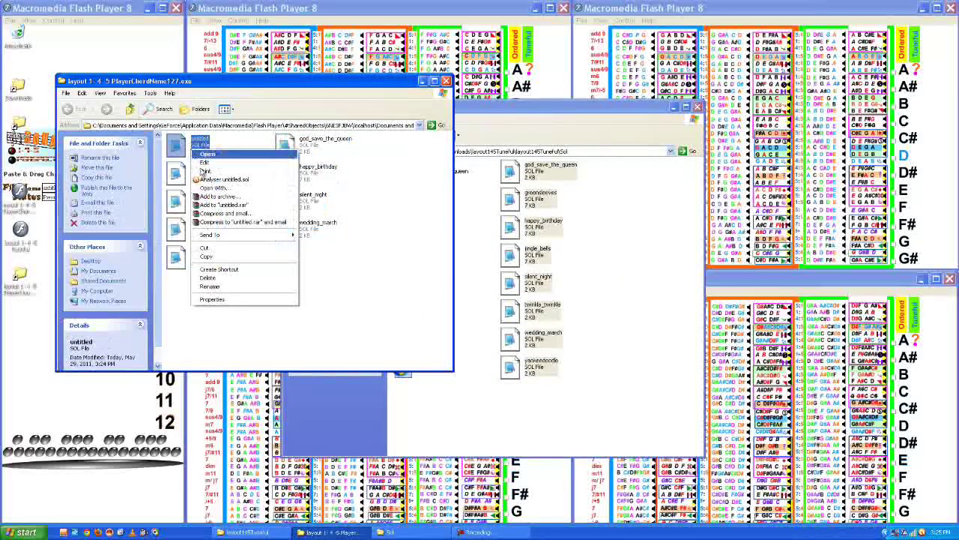
{"action": "left_click", "coordinate": [225, 273]}
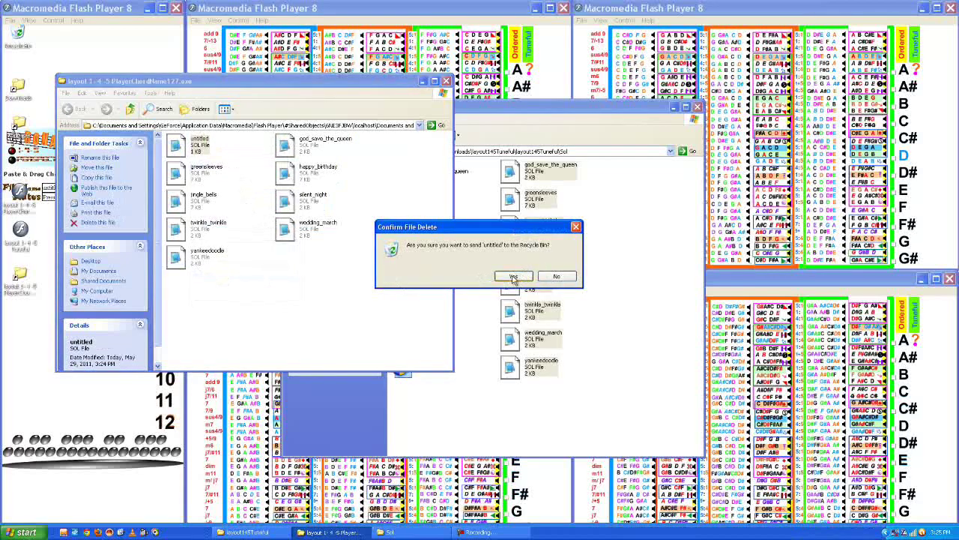
{"action": "left_click", "coordinate": [515, 276]}
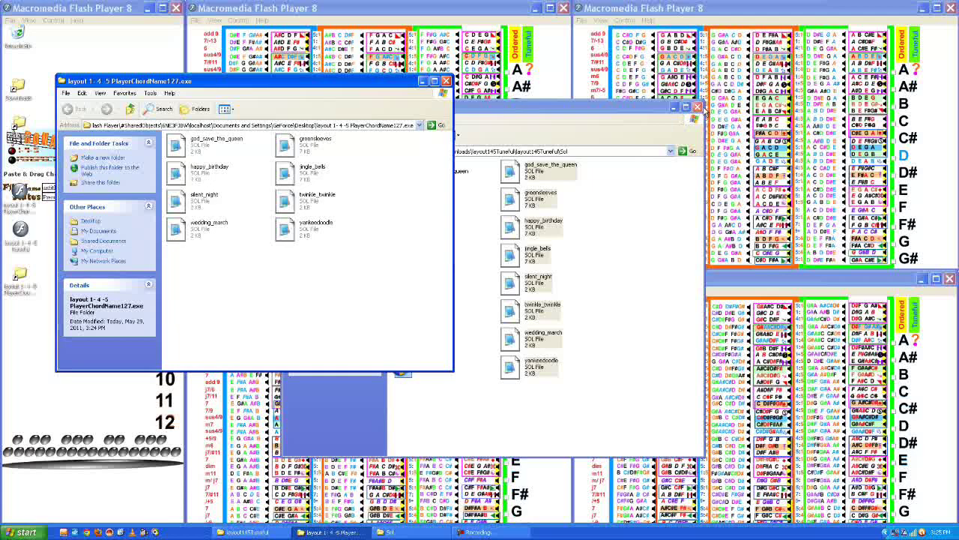
Step: Close the Sol window, switch the layout folder to Details view, then close it
{"action": "left_click", "coordinate": [697, 107]}
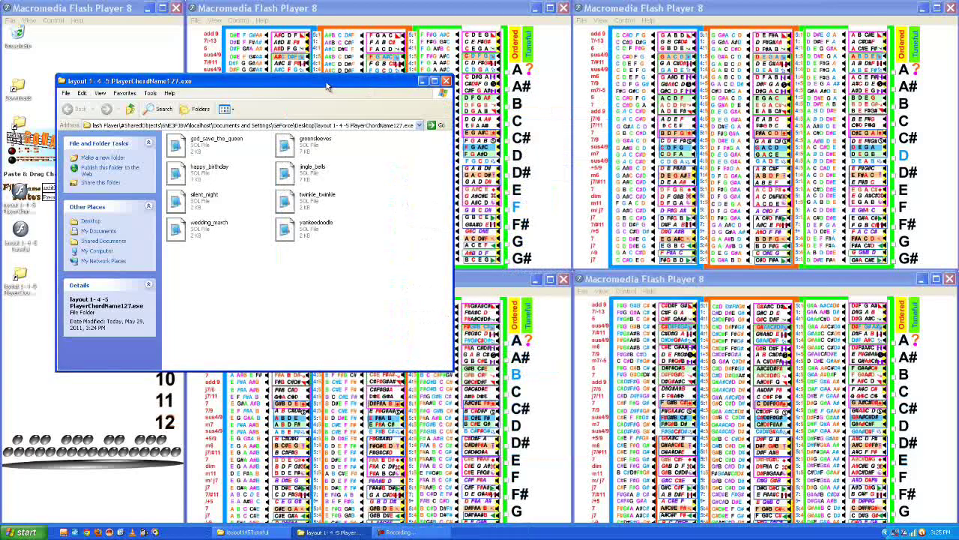
{"action": "left_click_drag", "start_coordinate": [332, 87], "coordinate": [461, 81]}
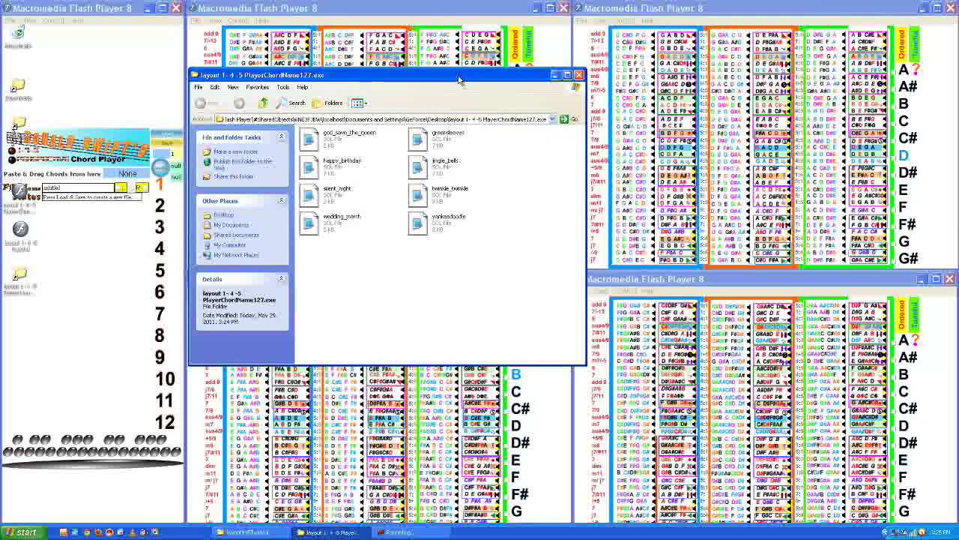
{"action": "left_click", "coordinate": [366, 105]}
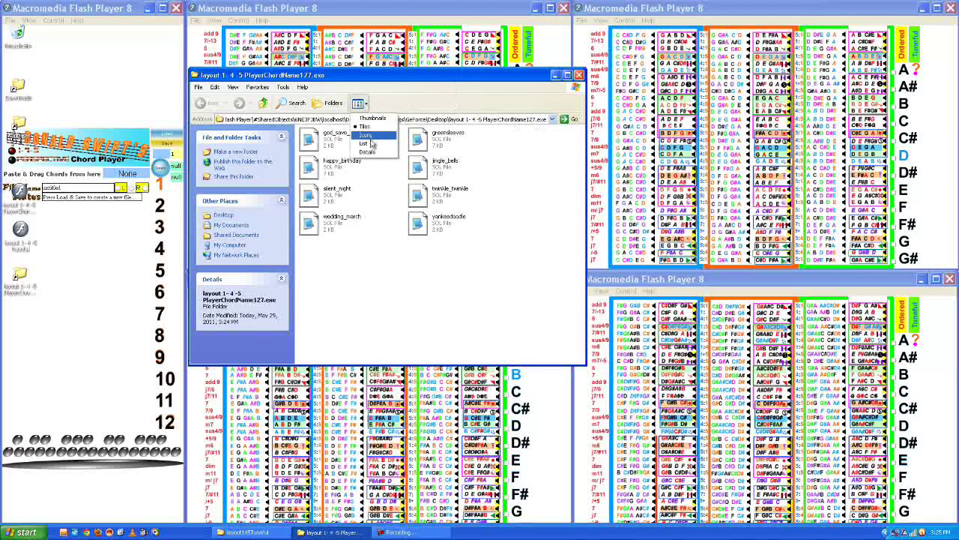
{"action": "left_click", "coordinate": [367, 154]}
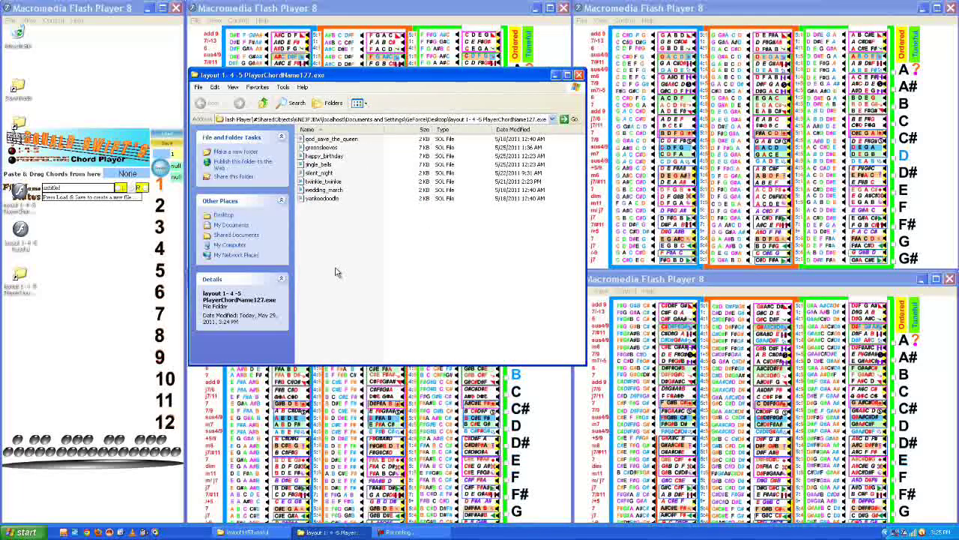
{"action": "key", "text": "alt+F4"}
{"action": "left_click", "coordinate": [22, 234]}
Step: Open two Chord menu windows and place them in the top-right and bottom-right quadrants
{"action": "double_click", "coordinate": [23, 234]}
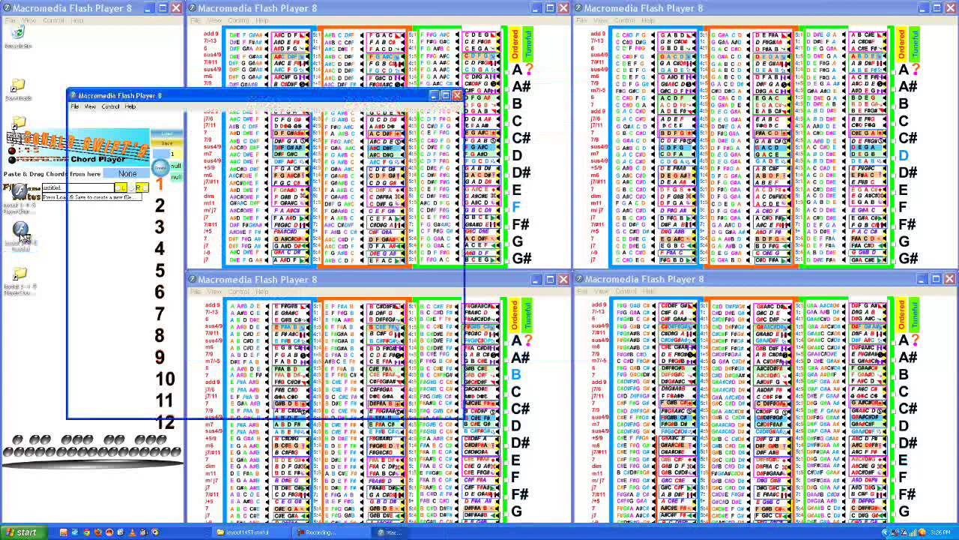
{"action": "mouse_move", "coordinate": [273, 103]}
{"action": "left_mouse_down"}
{"action": "mouse_move", "coordinate": [366, 103]}
{"action": "mouse_move", "coordinate": [778, 13]}
{"action": "left_mouse_up"}
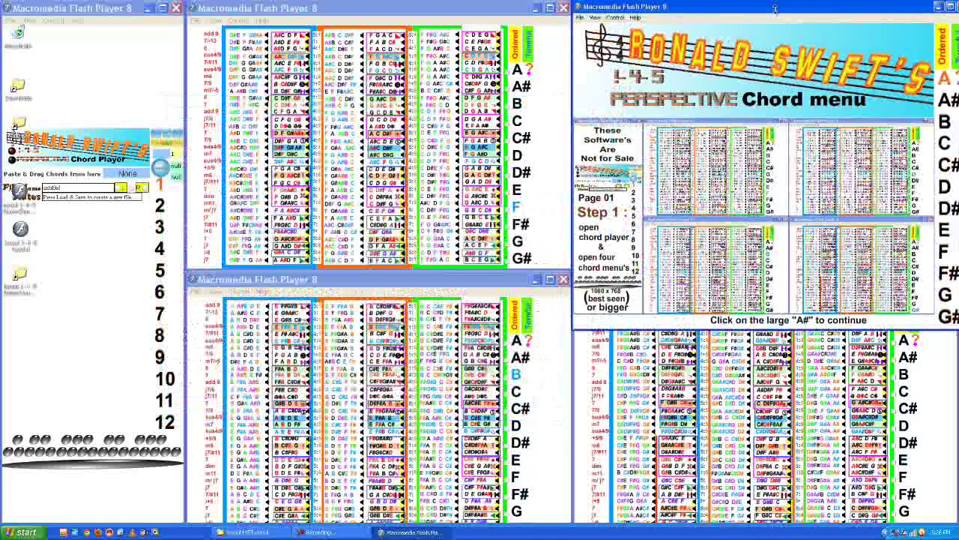
{"action": "left_click_drag", "start_coordinate": [731, 330], "coordinate": [737, 270]}
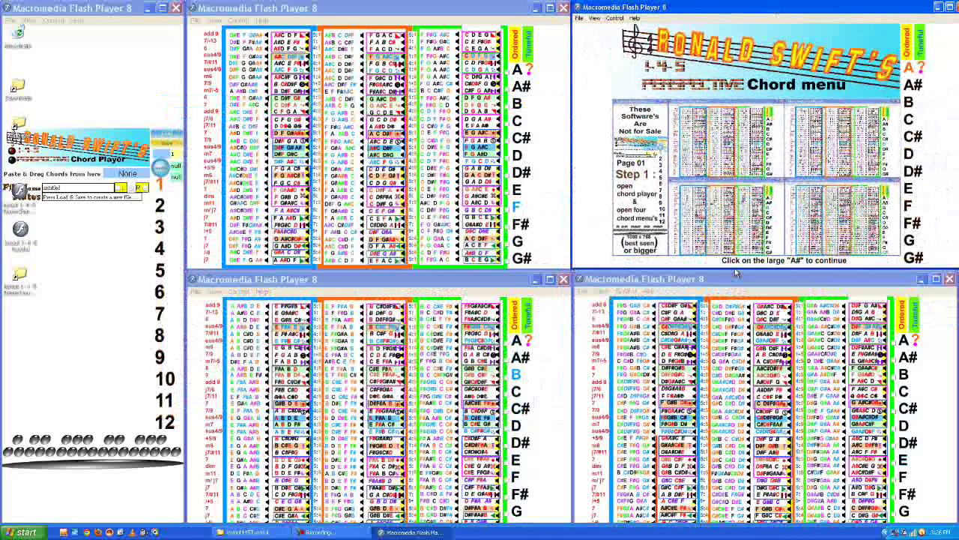
{"action": "double_click", "coordinate": [20, 230]}
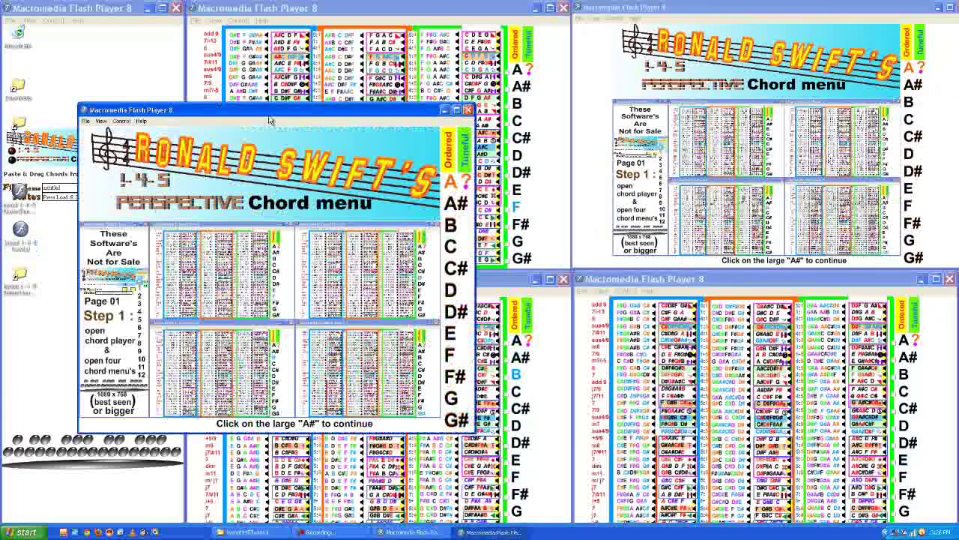
{"action": "mouse_move", "coordinate": [270, 118]}
{"action": "left_mouse_down"}
{"action": "mouse_move", "coordinate": [765, 202]}
{"action": "mouse_move", "coordinate": [764, 274]}
{"action": "left_mouse_up"}
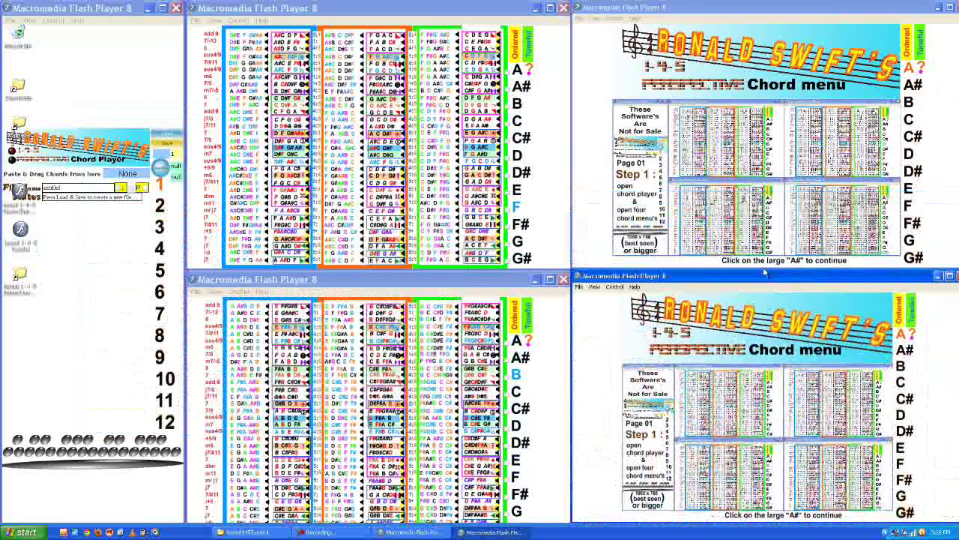
Step: Open two more Chord menu windows and size them into the top-centre and lower-centre quadrants
{"action": "double_click", "coordinate": [20, 230]}
{"action": "left_click_drag", "start_coordinate": [245, 117], "coordinate": [334, 9]}
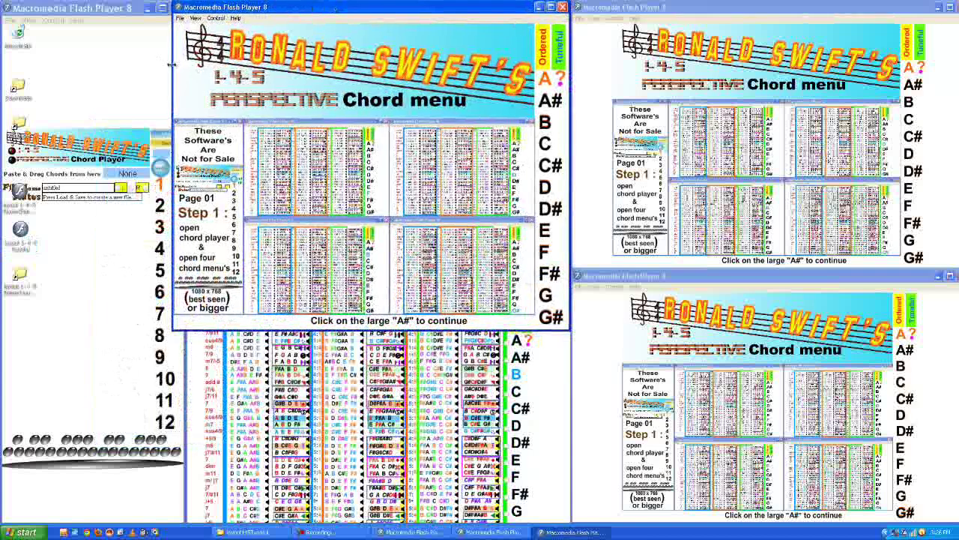
{"action": "left_click_drag", "start_coordinate": [173, 67], "coordinate": [185, 72]}
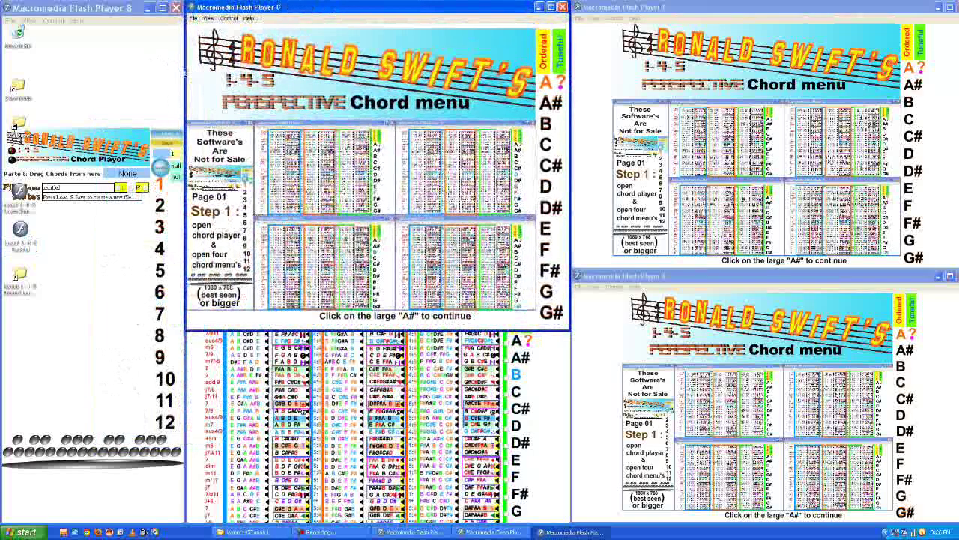
{"action": "left_click_drag", "start_coordinate": [186, 329], "coordinate": [186, 268]}
{"action": "left_click", "coordinate": [20, 230]}
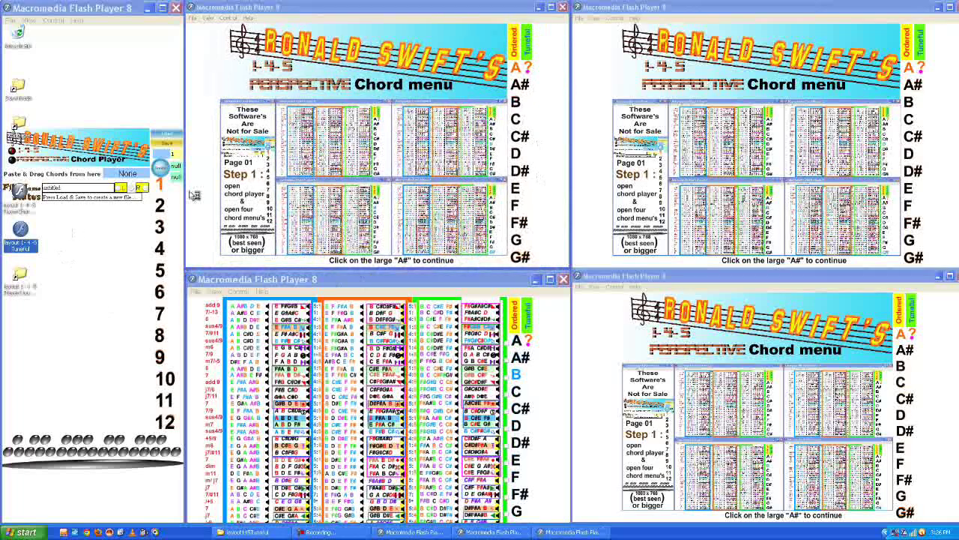
{"action": "mouse_move", "coordinate": [188, 16]}
{"action": "left_mouse_down"}
{"action": "mouse_move", "coordinate": [359, 204]}
{"action": "mouse_move", "coordinate": [359, 273]}
{"action": "left_mouse_up"}
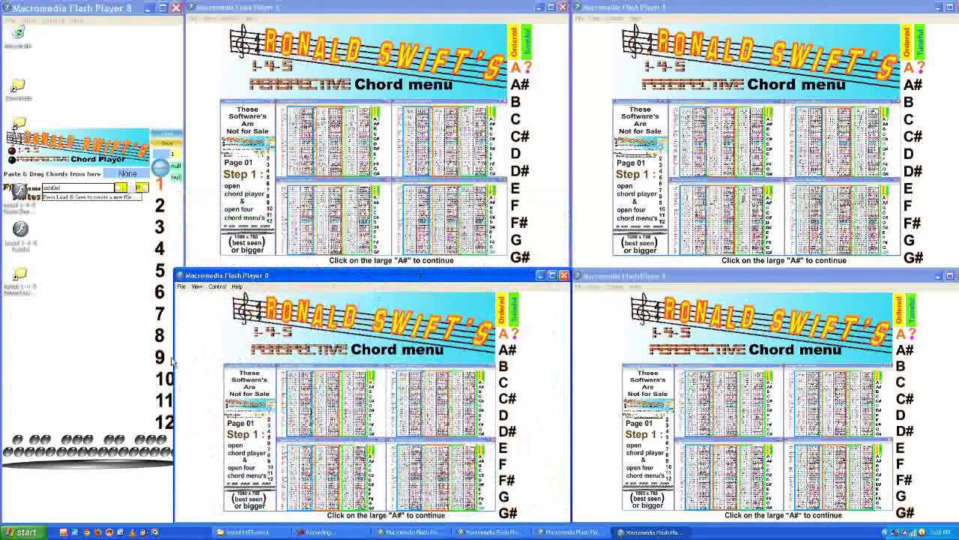
{"action": "left_click_drag", "start_coordinate": [173, 362], "coordinate": [187, 364]}
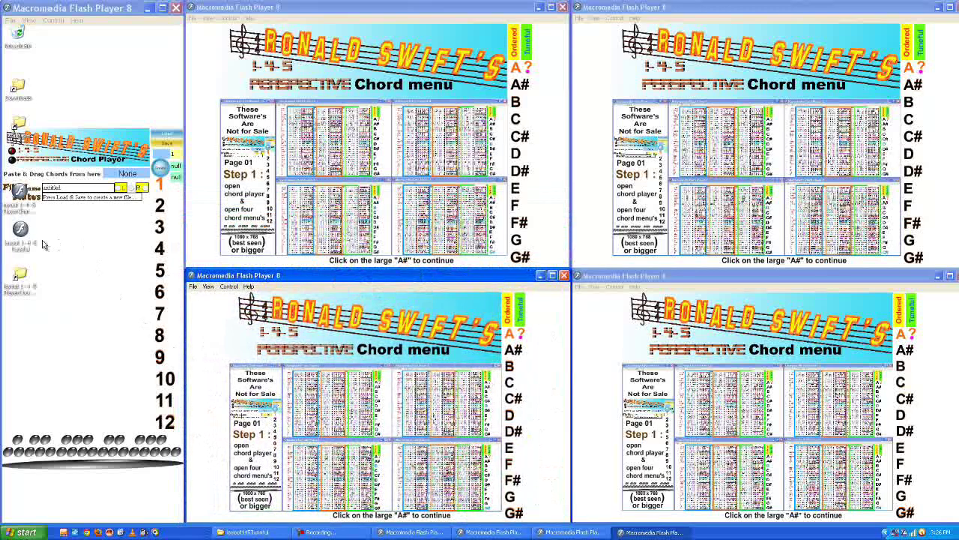
Step: Open a Chord Player window in the top-left corner and stretch it down the left edge
{"action": "double_click", "coordinate": [20, 229]}
{"action": "left_click_drag", "start_coordinate": [134, 28], "coordinate": [117, 6]}
{"action": "left_click_drag", "start_coordinate": [136, 330], "coordinate": [143, 523]}
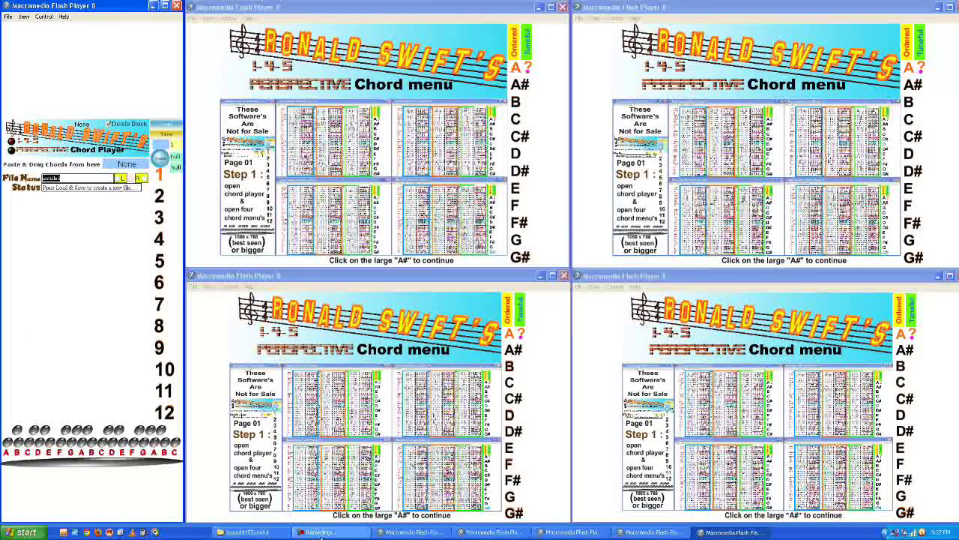